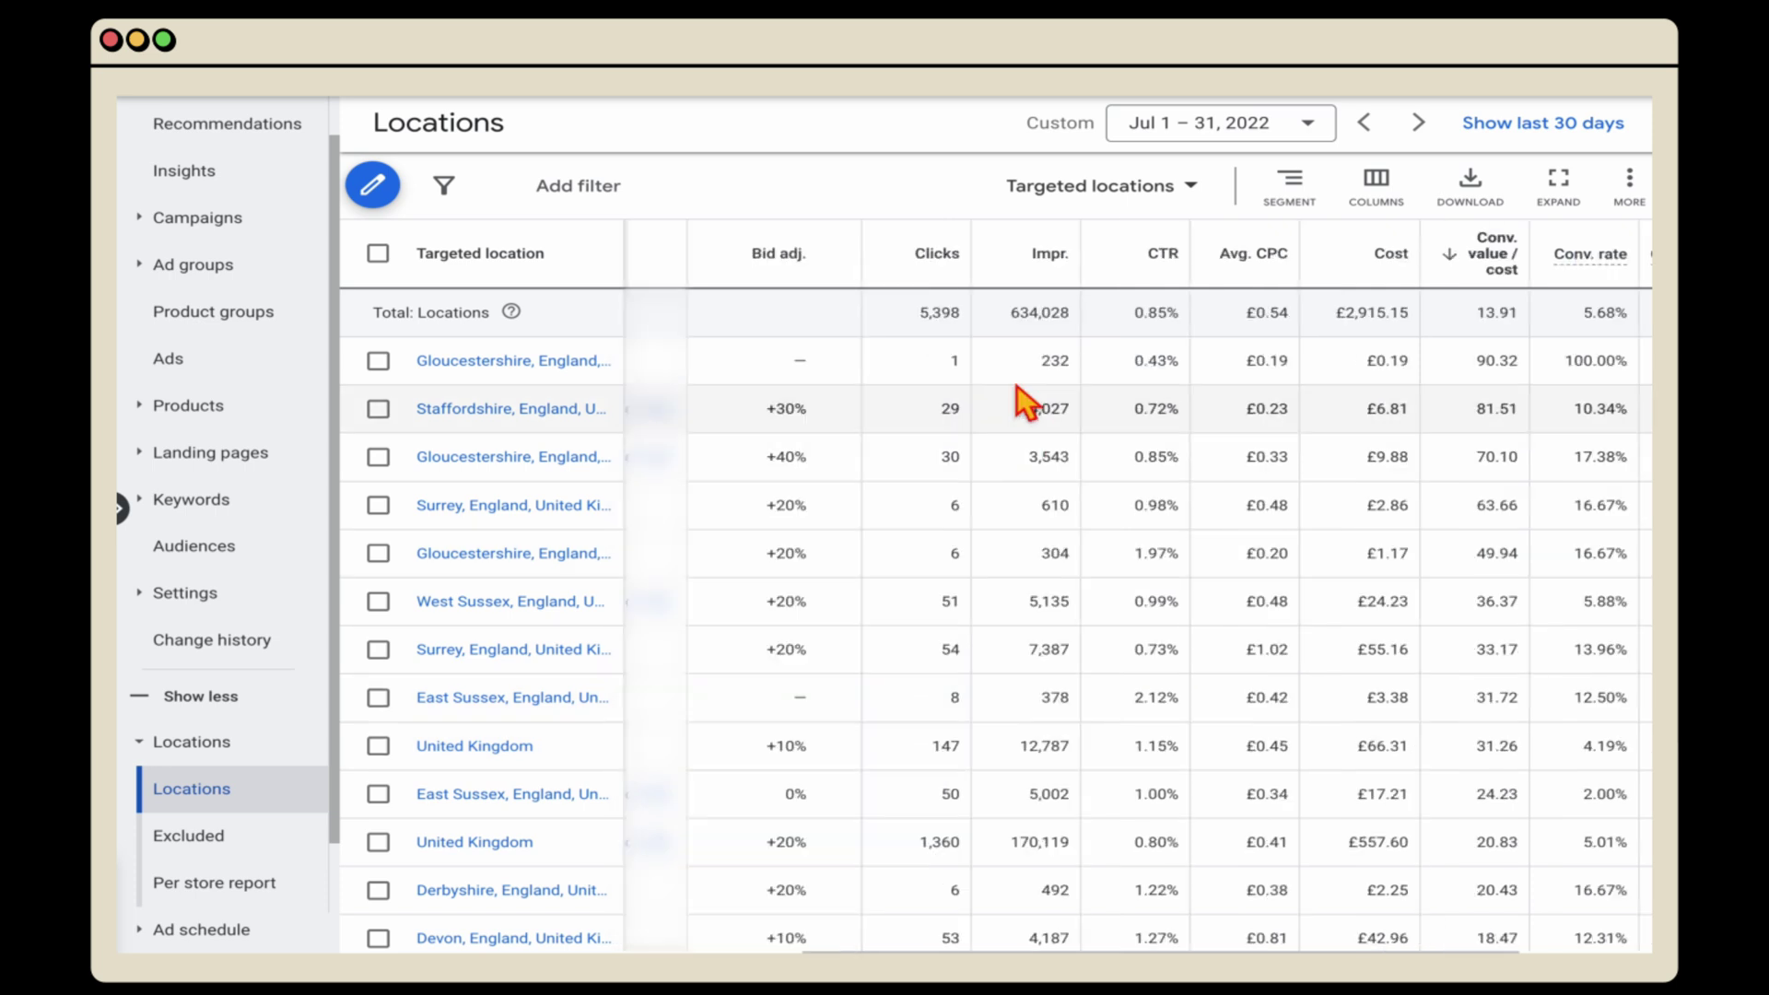
# Compare the targeted locations' campaigns and bid adjustments with their conversion value per cost and conversion figures
pyautogui.hscroll(-5, 1036, 445)
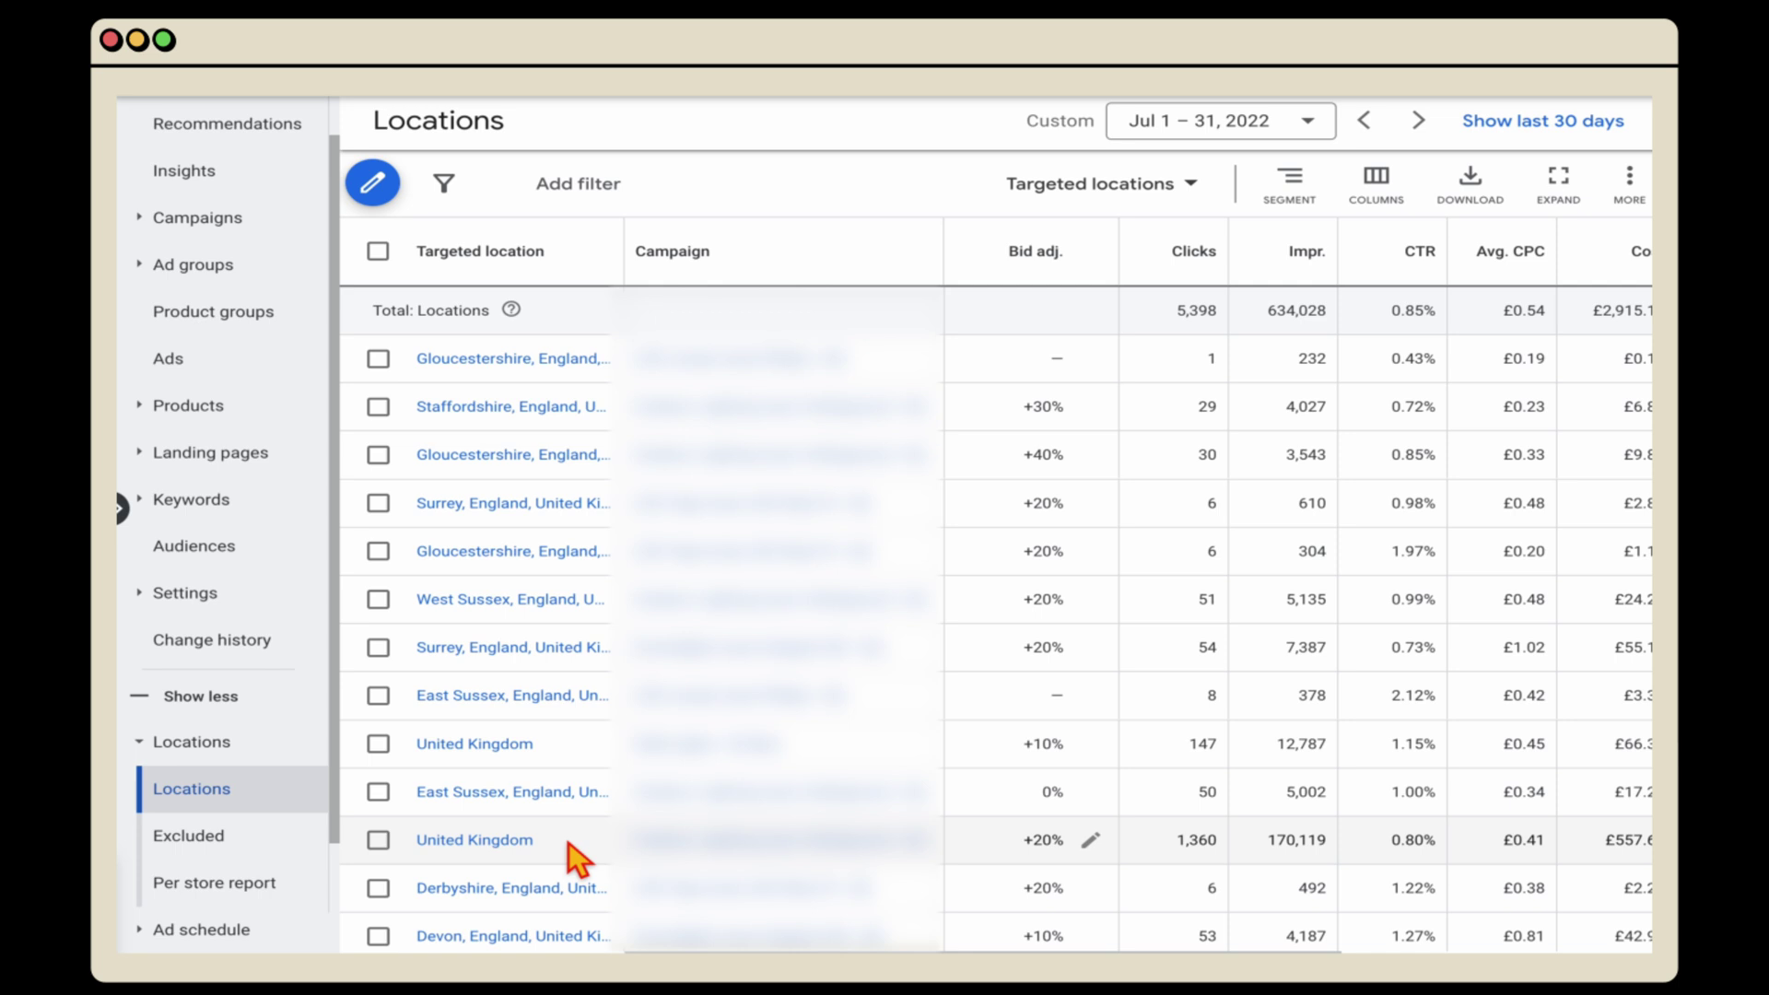
pyautogui.hscroll(5, 723, 577)
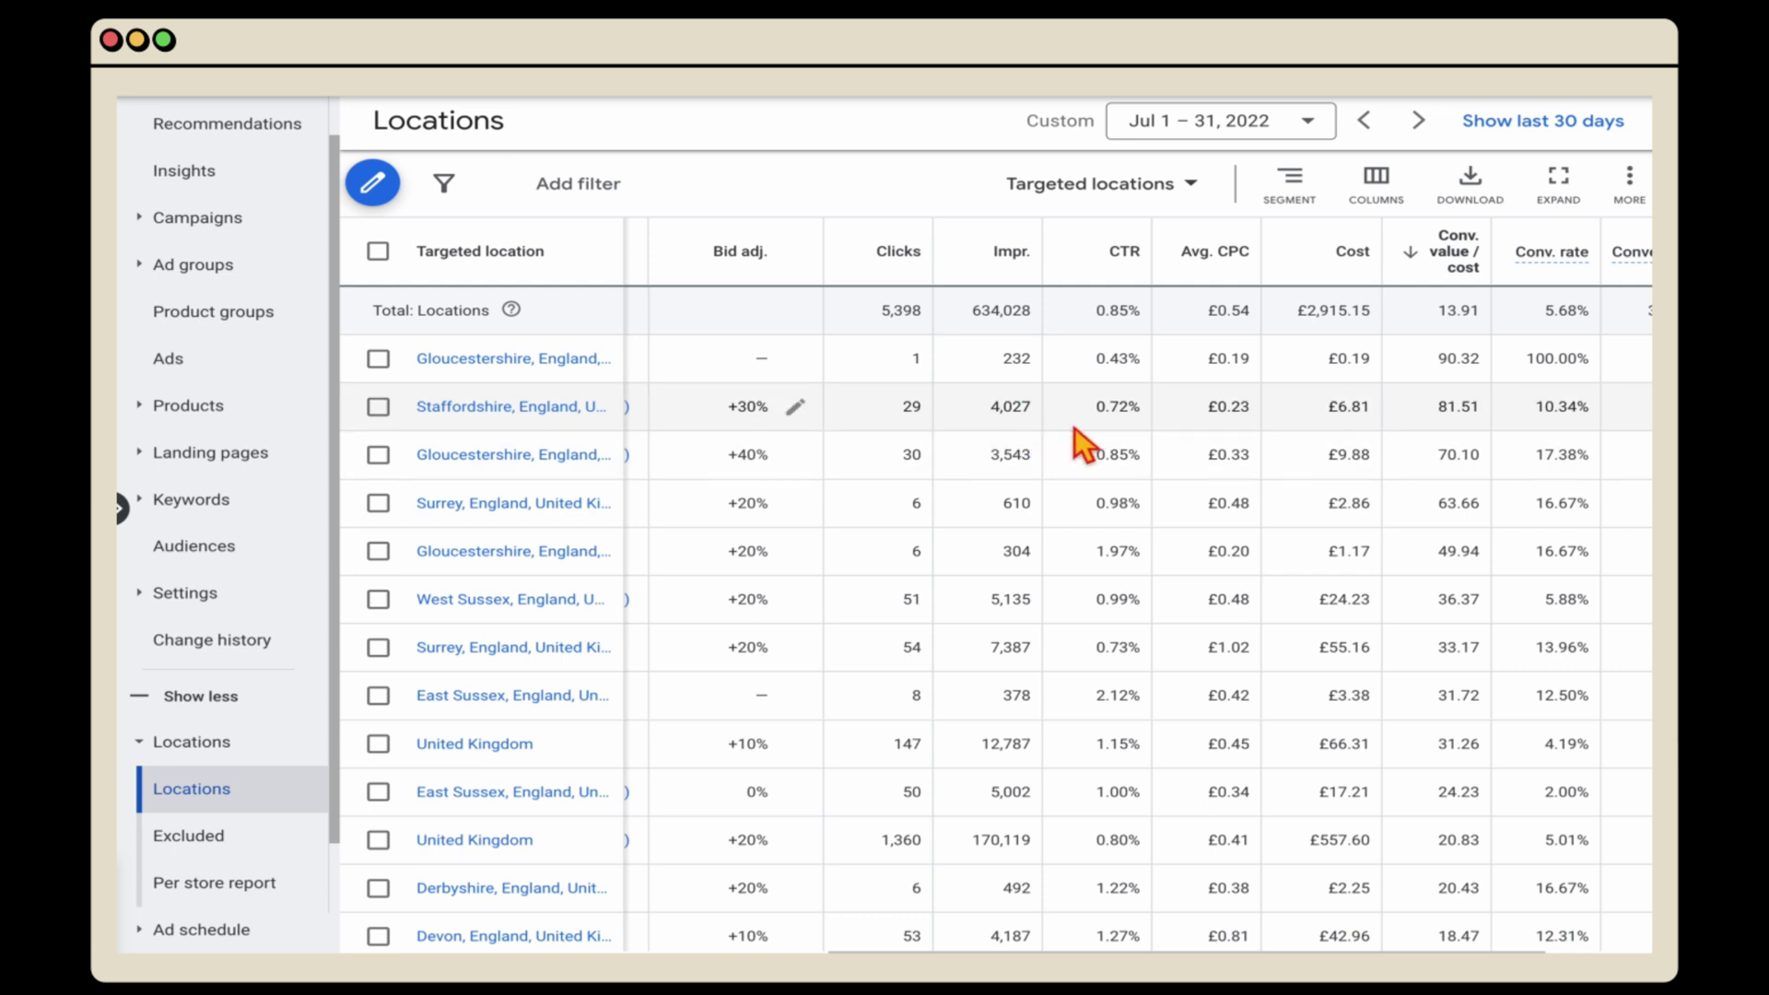
pyautogui.moveTo(1461, 293)
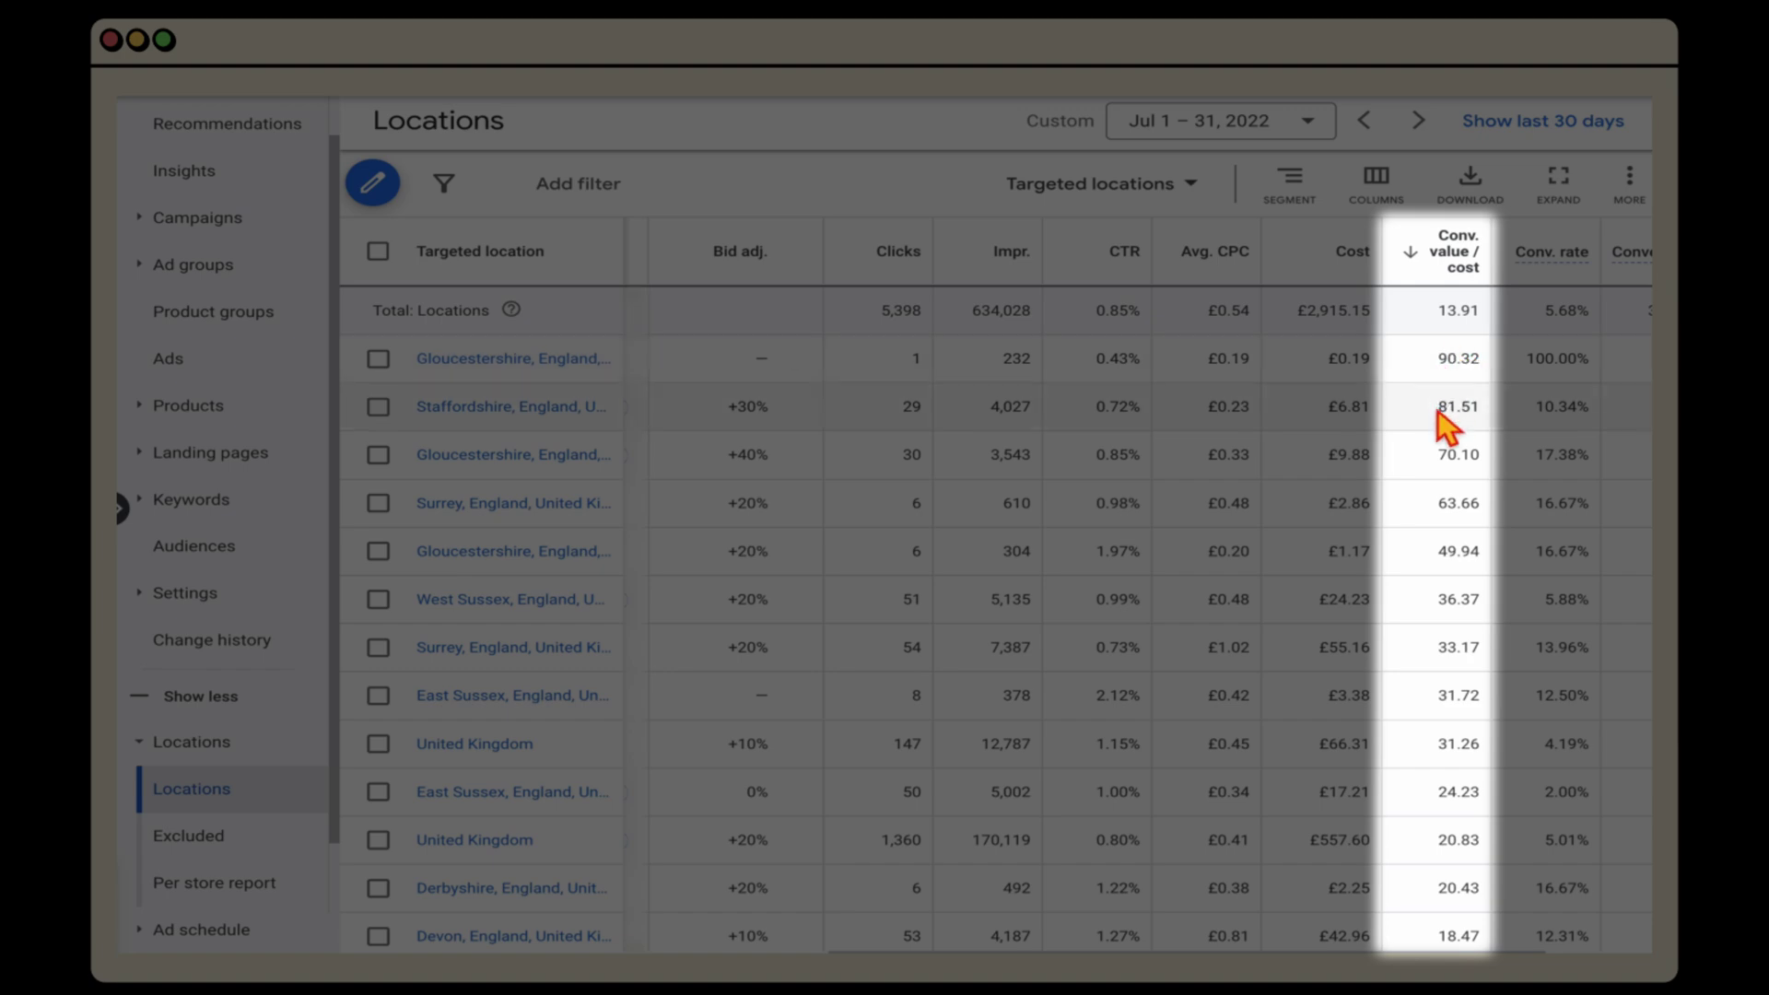
pyautogui.hscroll(-5, 1447, 433)
pyautogui.hscroll(6, 1430, 422)
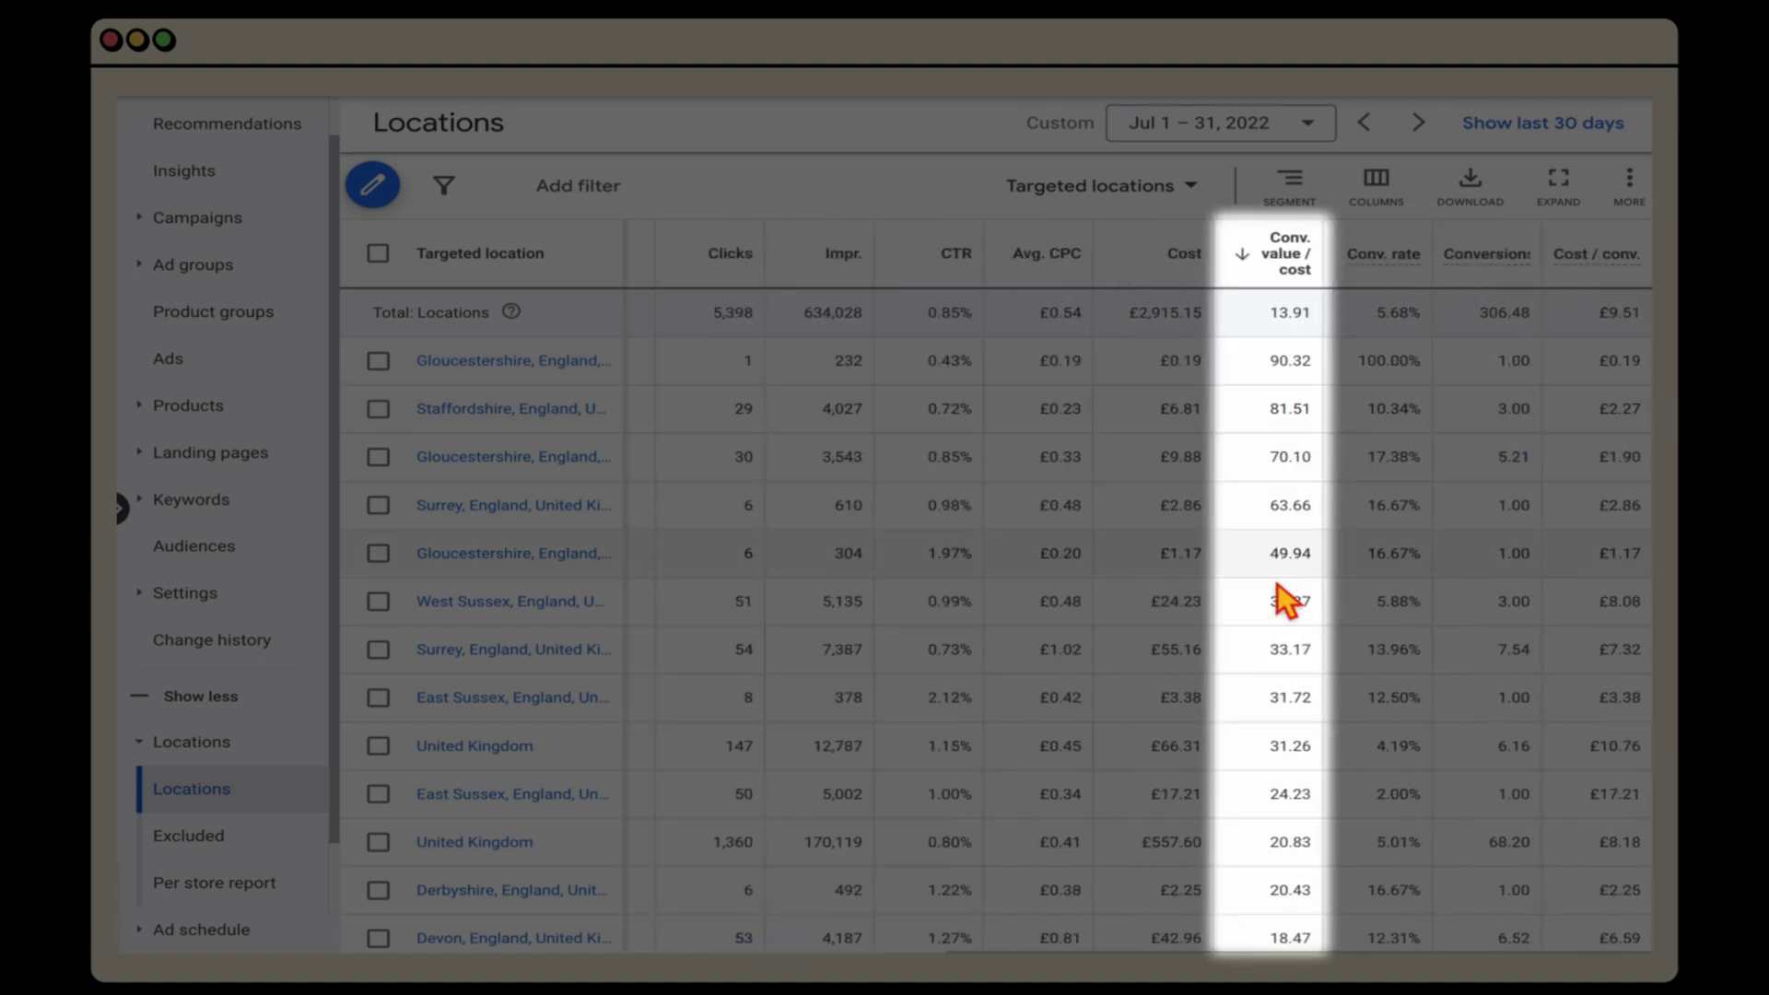
pyautogui.hscroll(-3, 1217, 482)
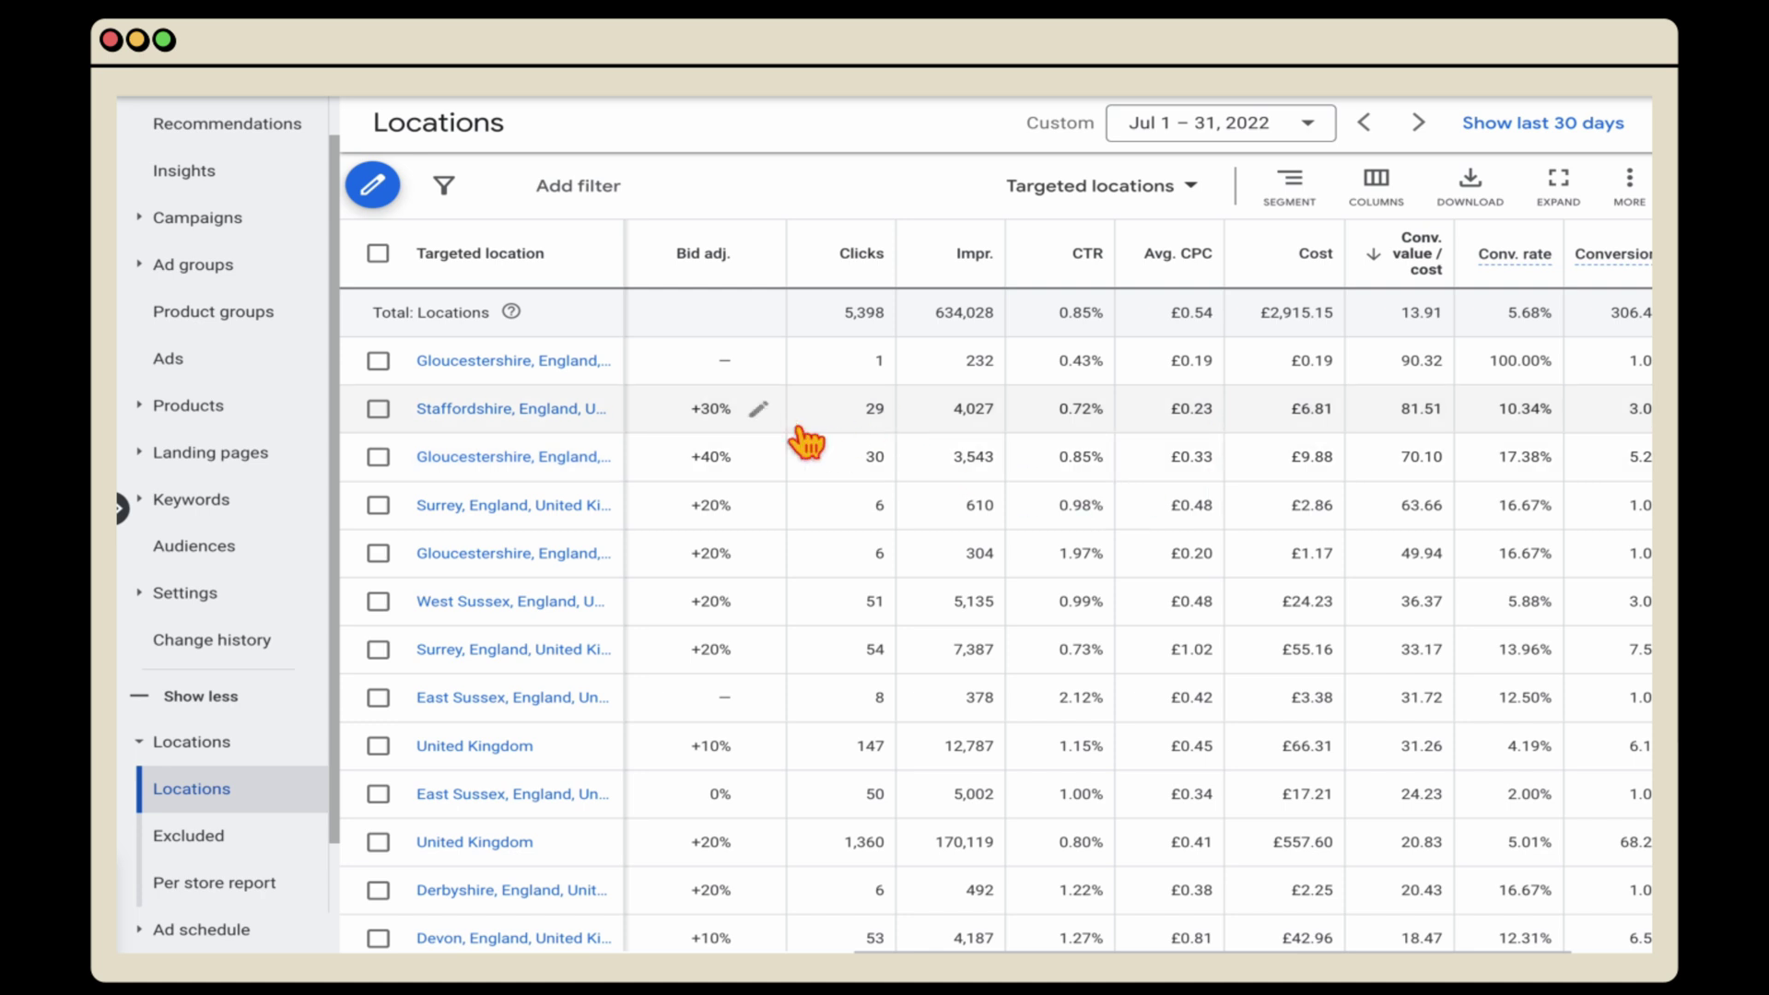
# Open the bid adjustment of the first Gloucestershire location, close it without changes, and check that row's impressions
pyautogui.click(758, 361)
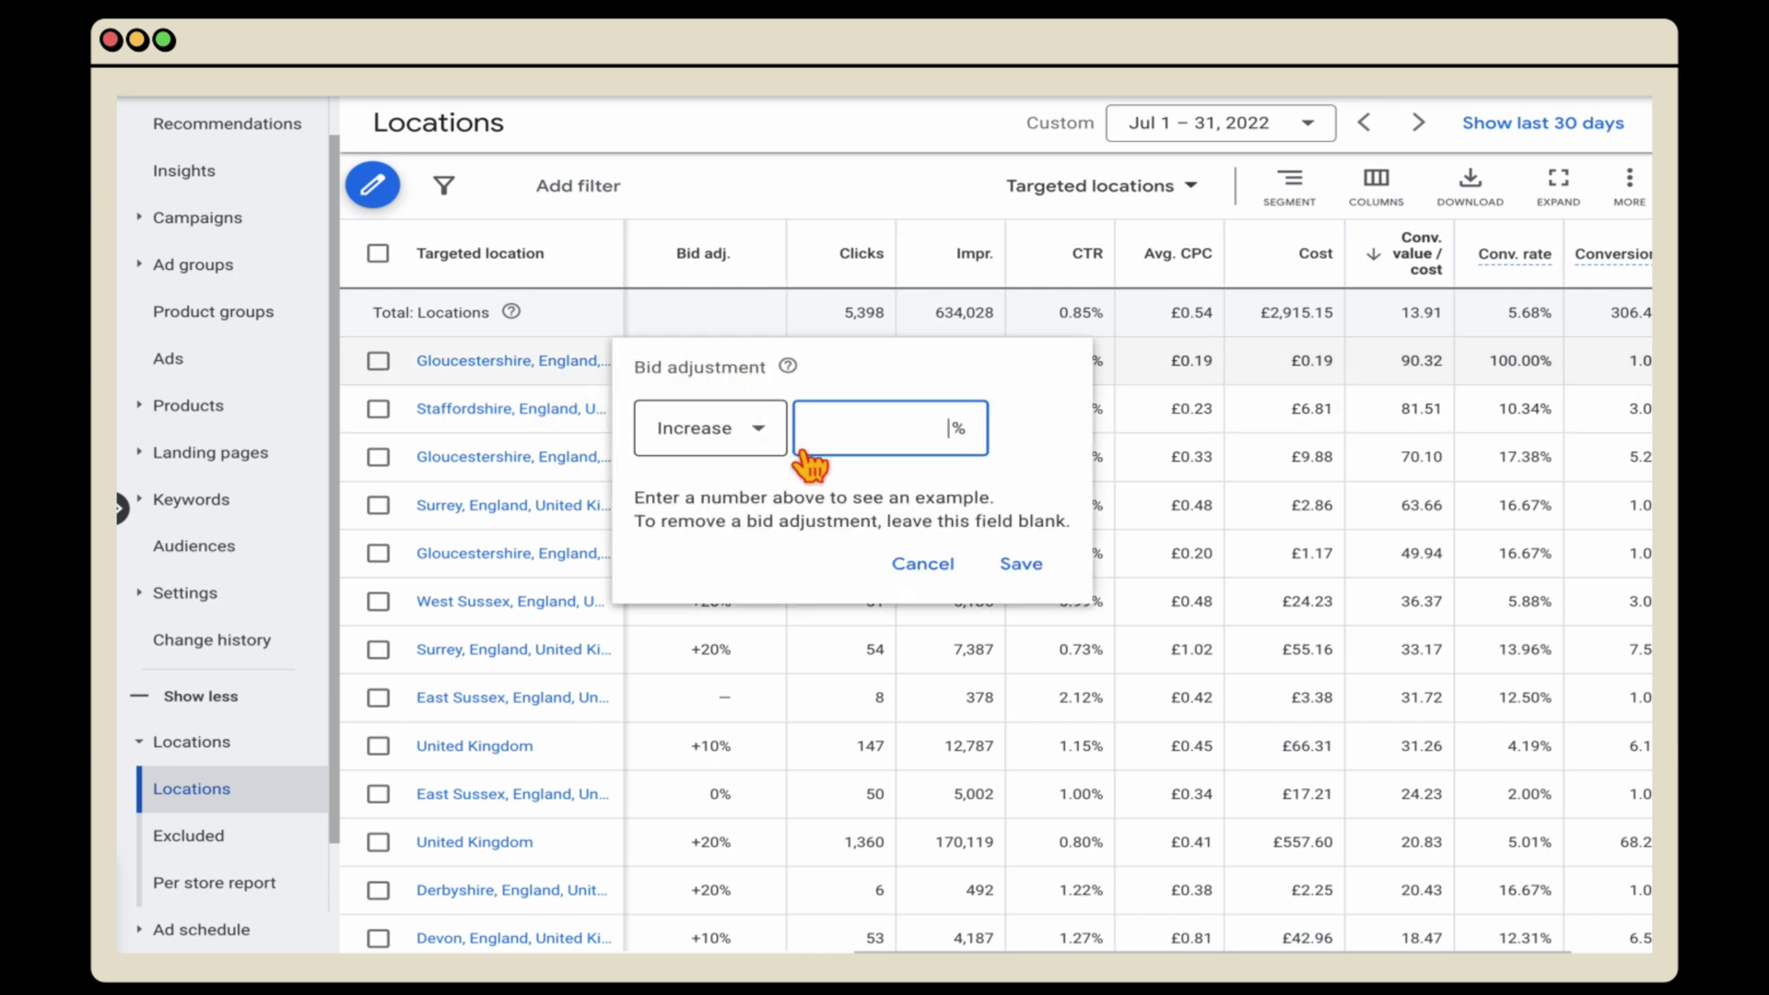
pyautogui.click(930, 566)
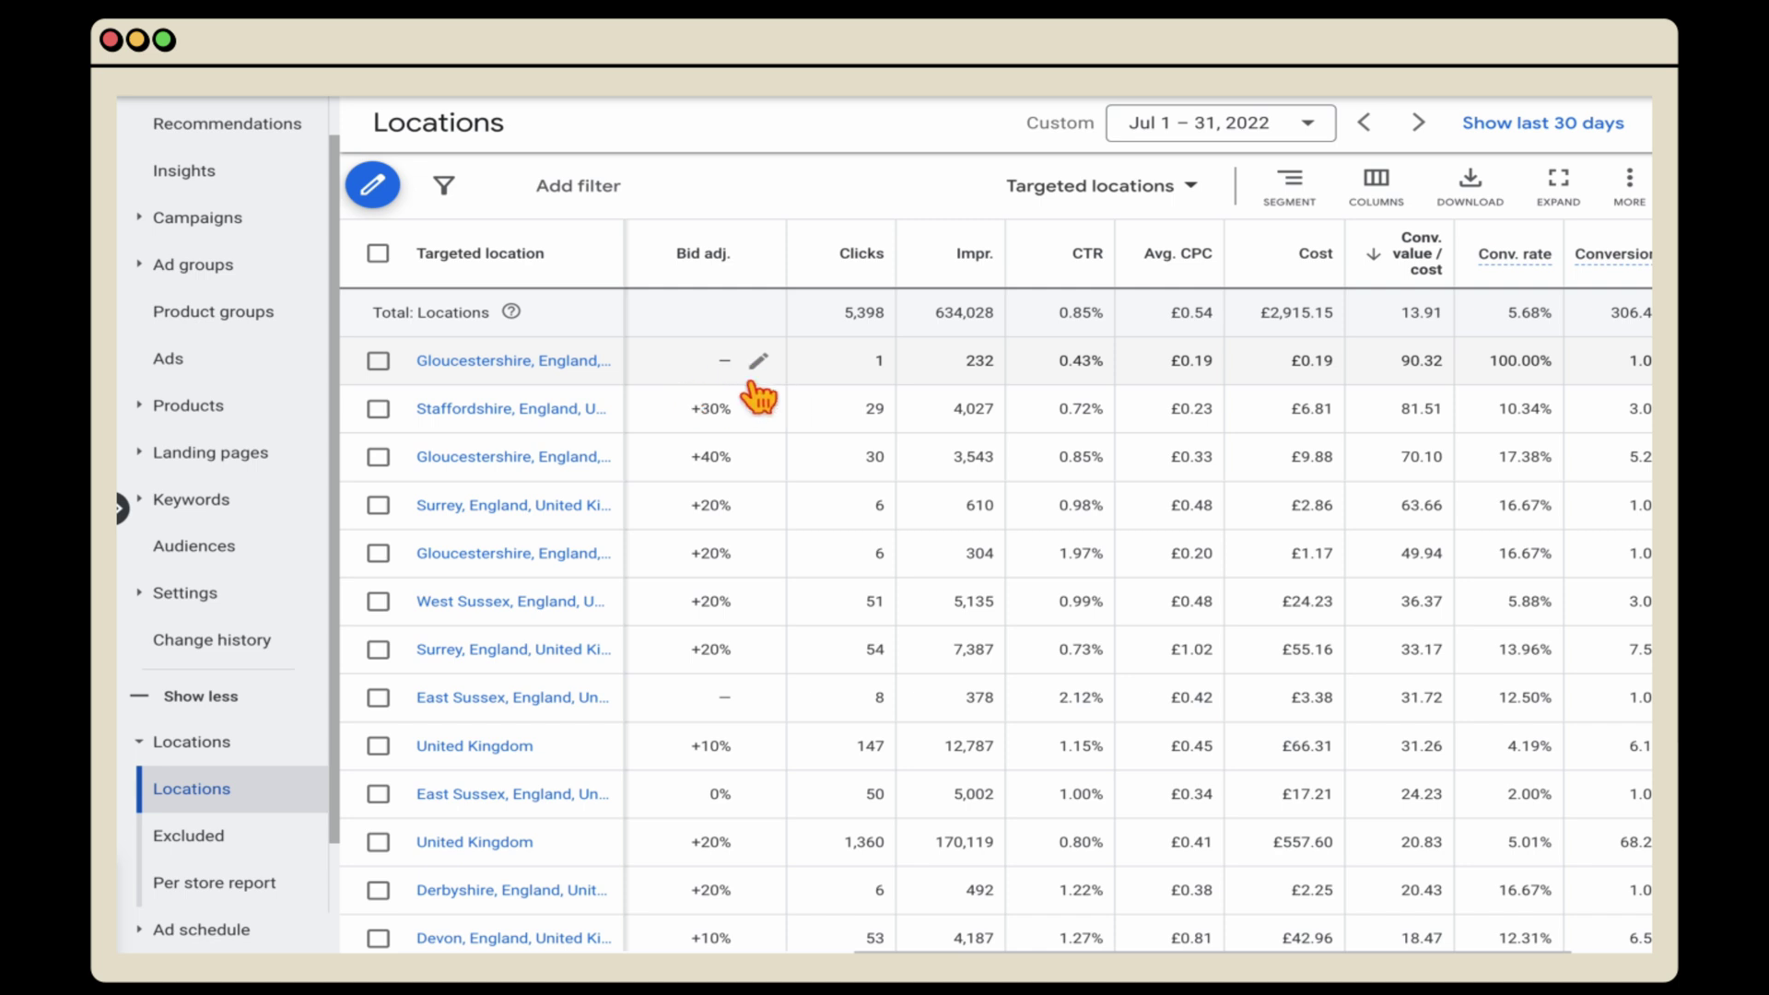
pyautogui.hscroll(2, 1015, 378)
pyautogui.hscroll(-1, 1016, 378)
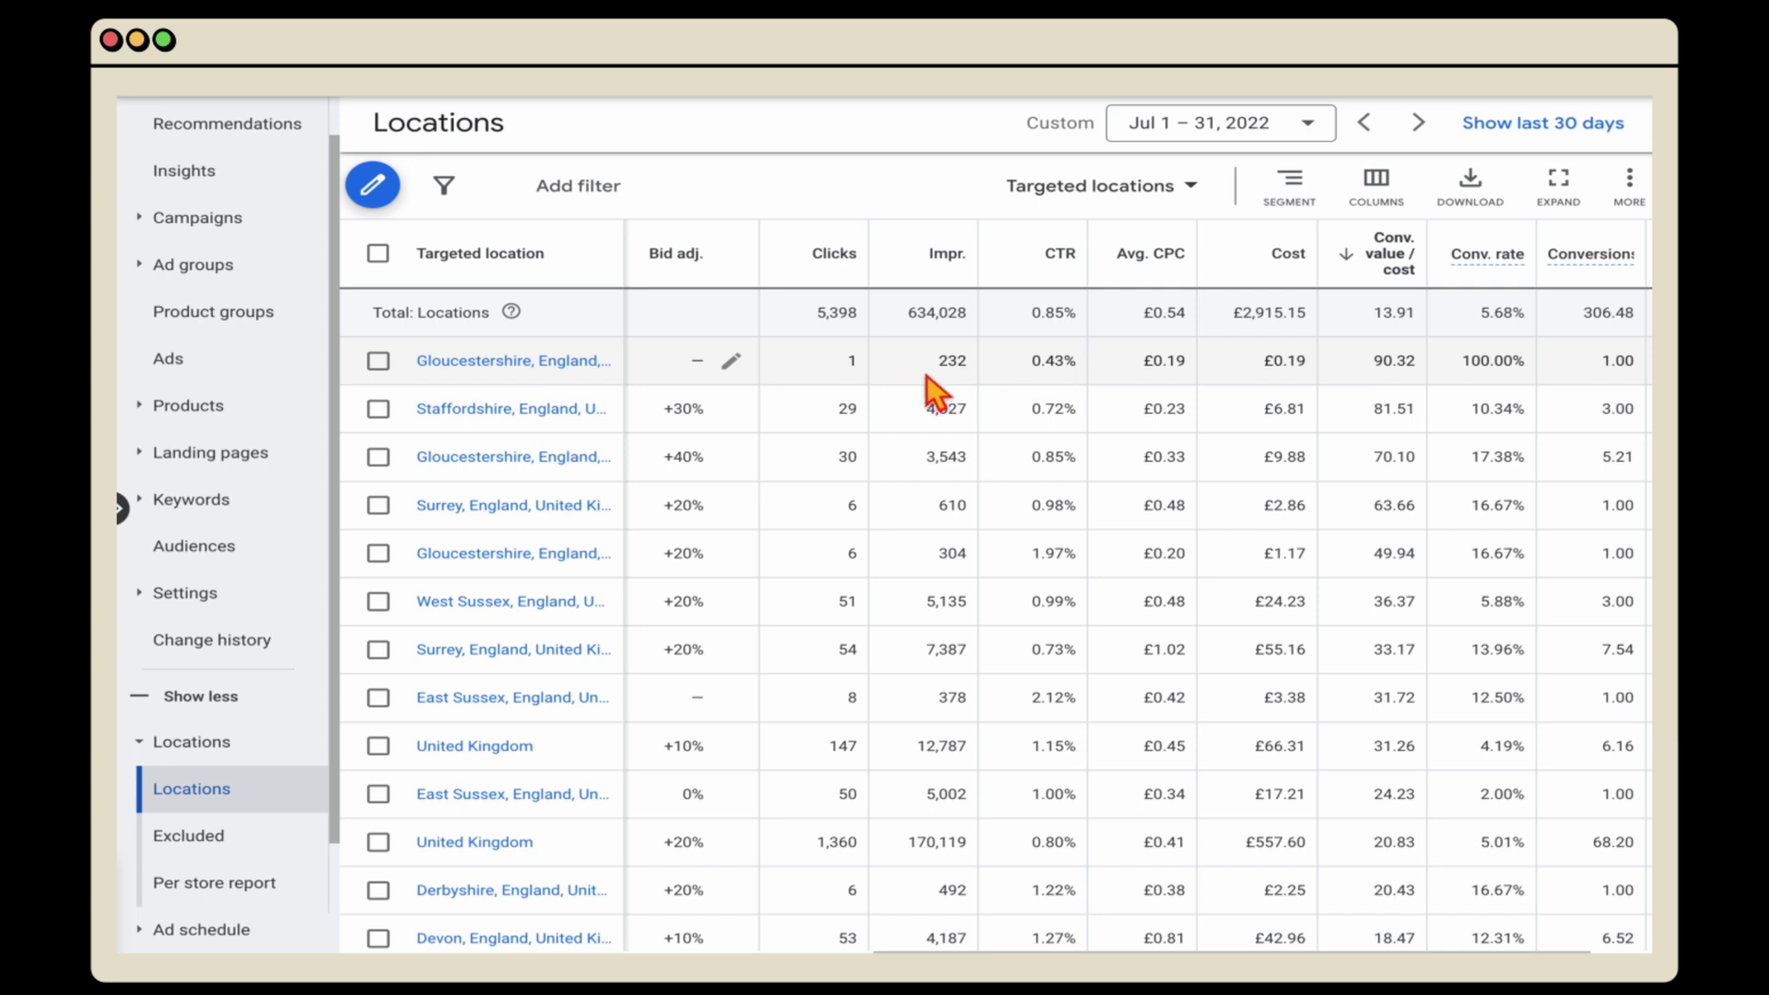
pyautogui.moveTo(935, 370); pyautogui.dragTo(979, 369)
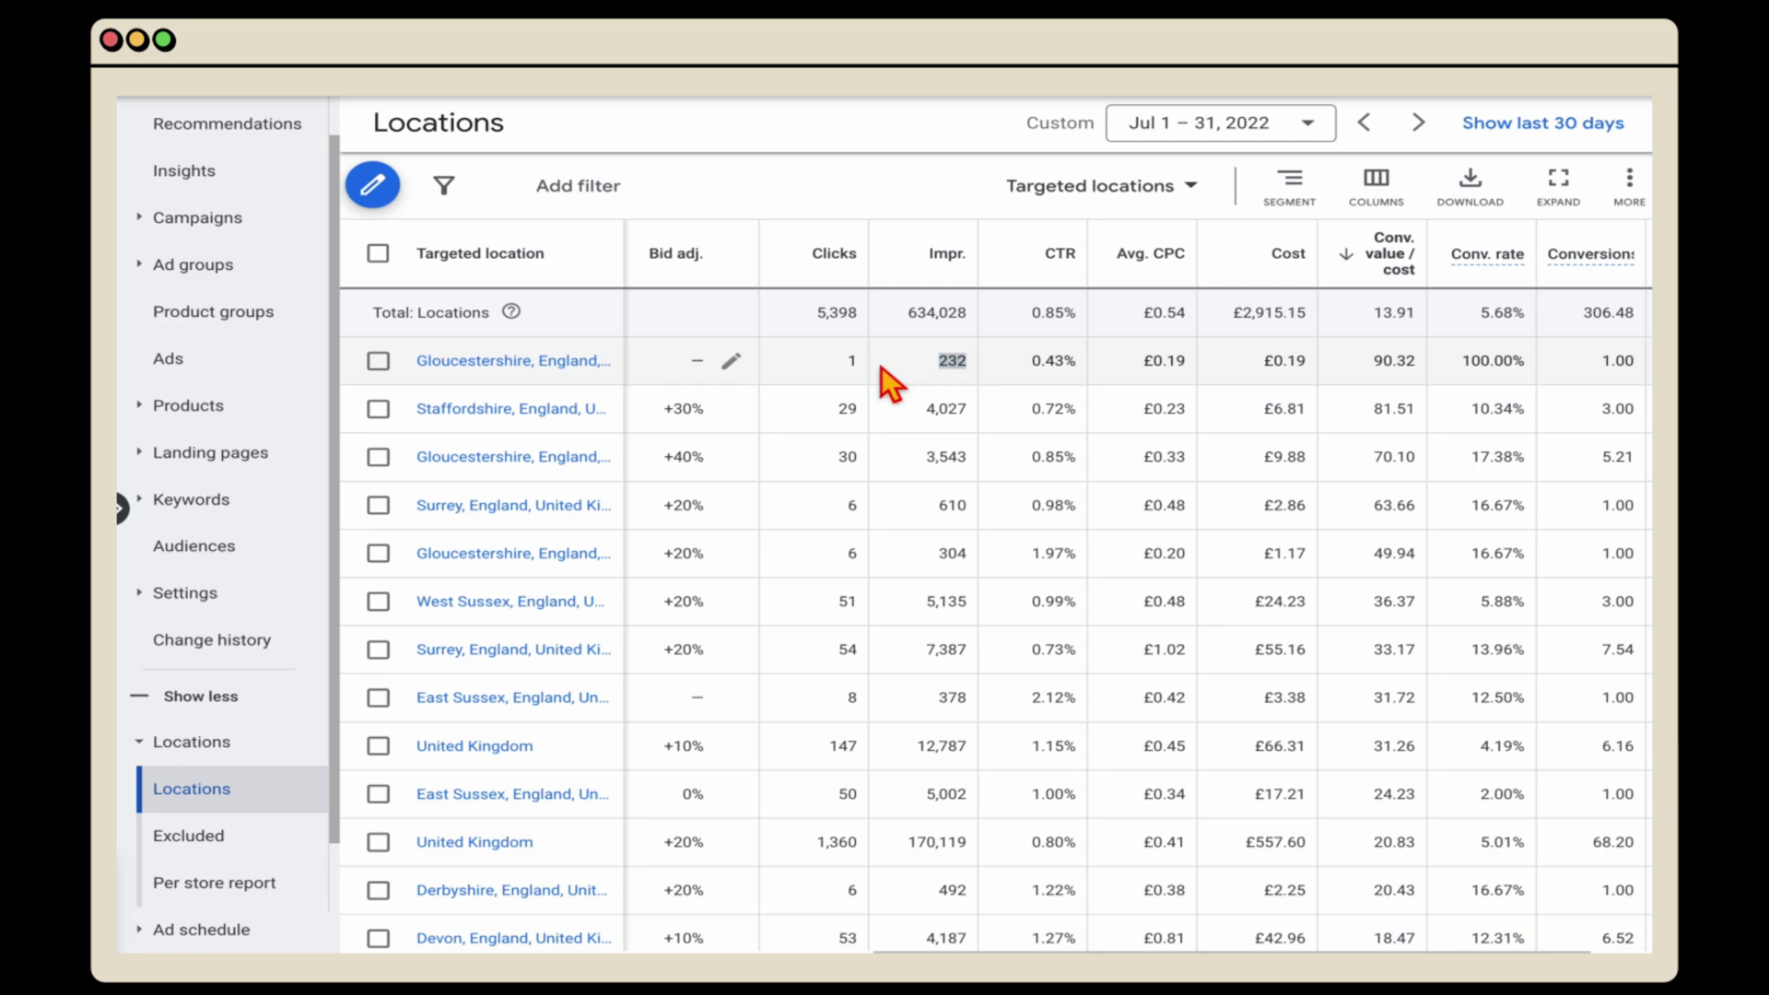
# Sort the locations by highest cost per conversion and examine their conversion value per cost alongside campaigns and bid adjustments
pyautogui.click(1256, 282)
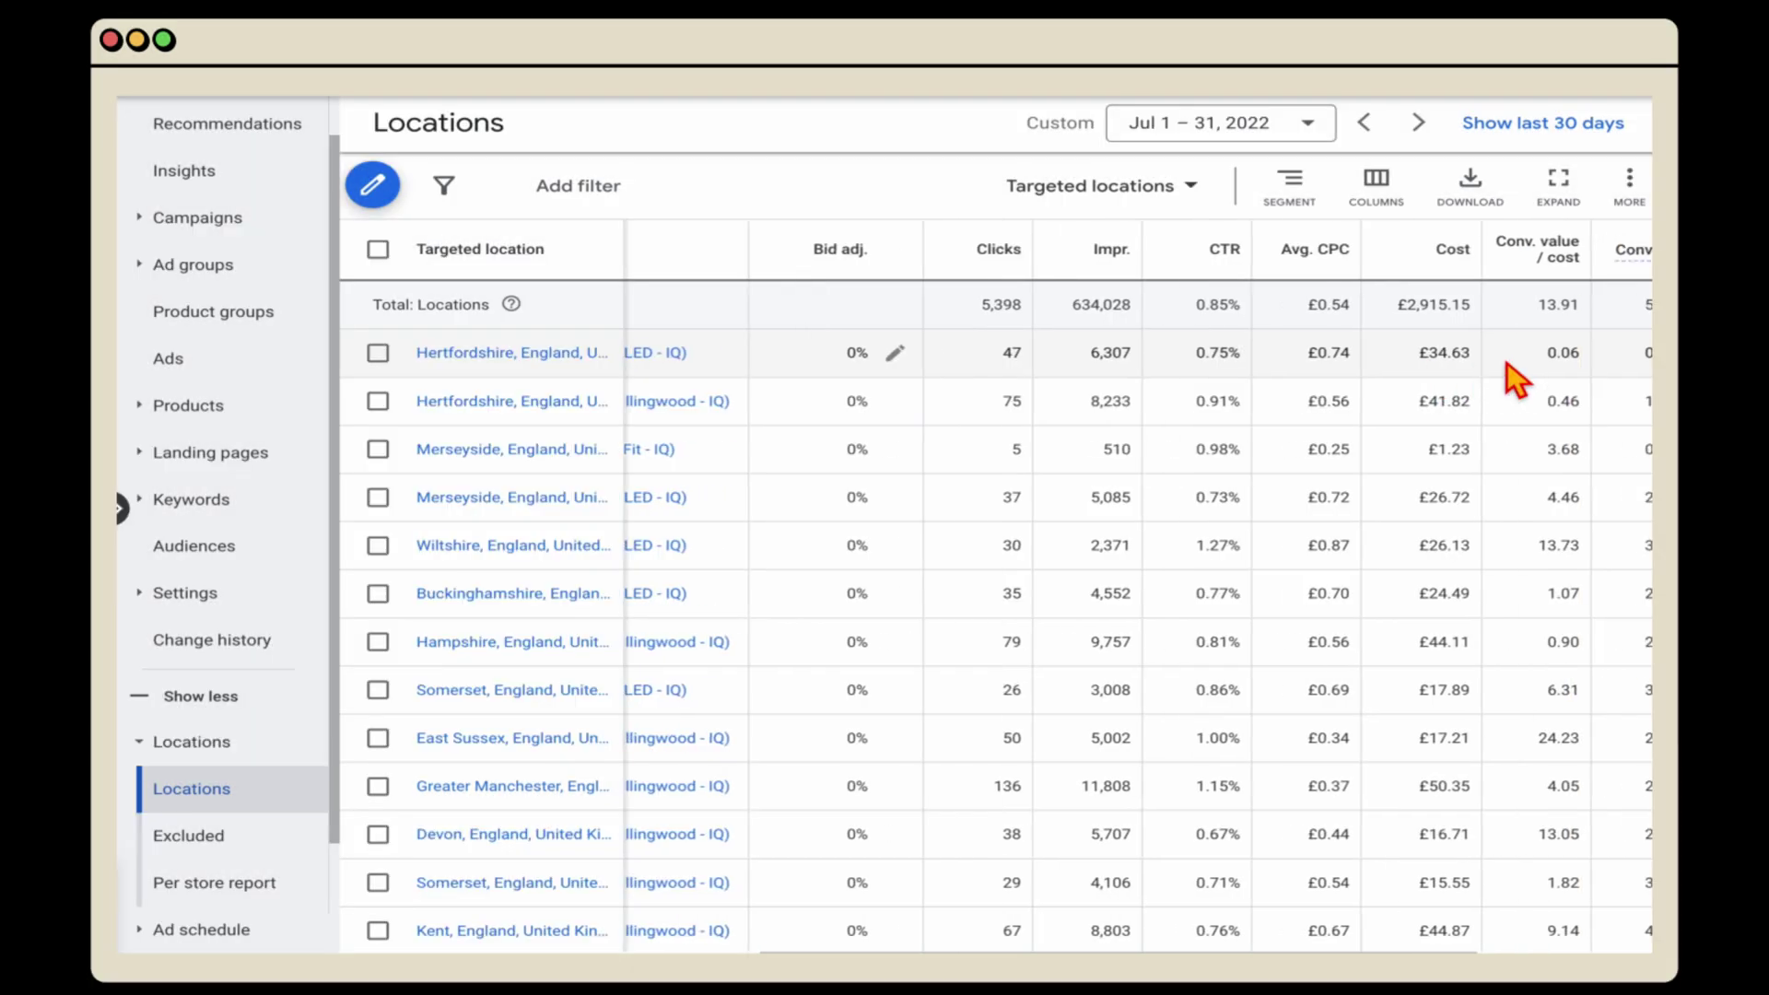
pyautogui.hscroll(3, 1512, 368)
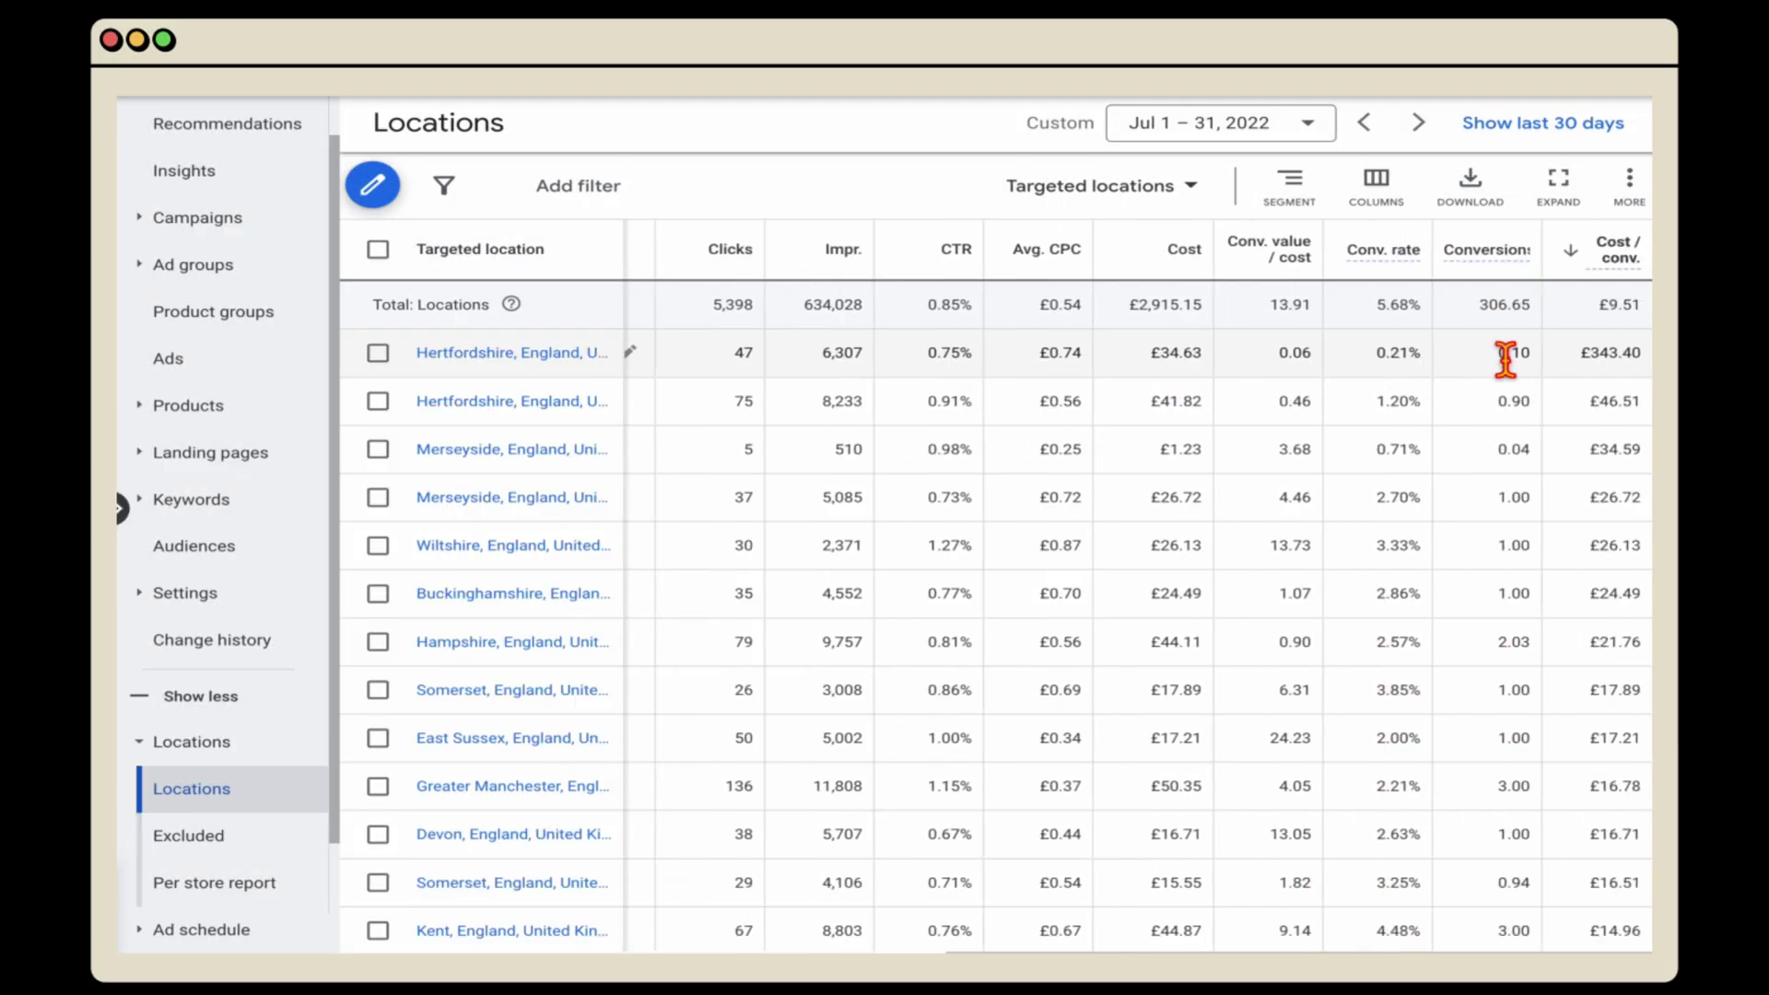
pyautogui.scroll(-1, 1506, 360)
pyautogui.hscroll(-3, 1516, 378)
pyautogui.hscroll(3, 1516, 383)
pyautogui.hscroll(-2, 1516, 355)
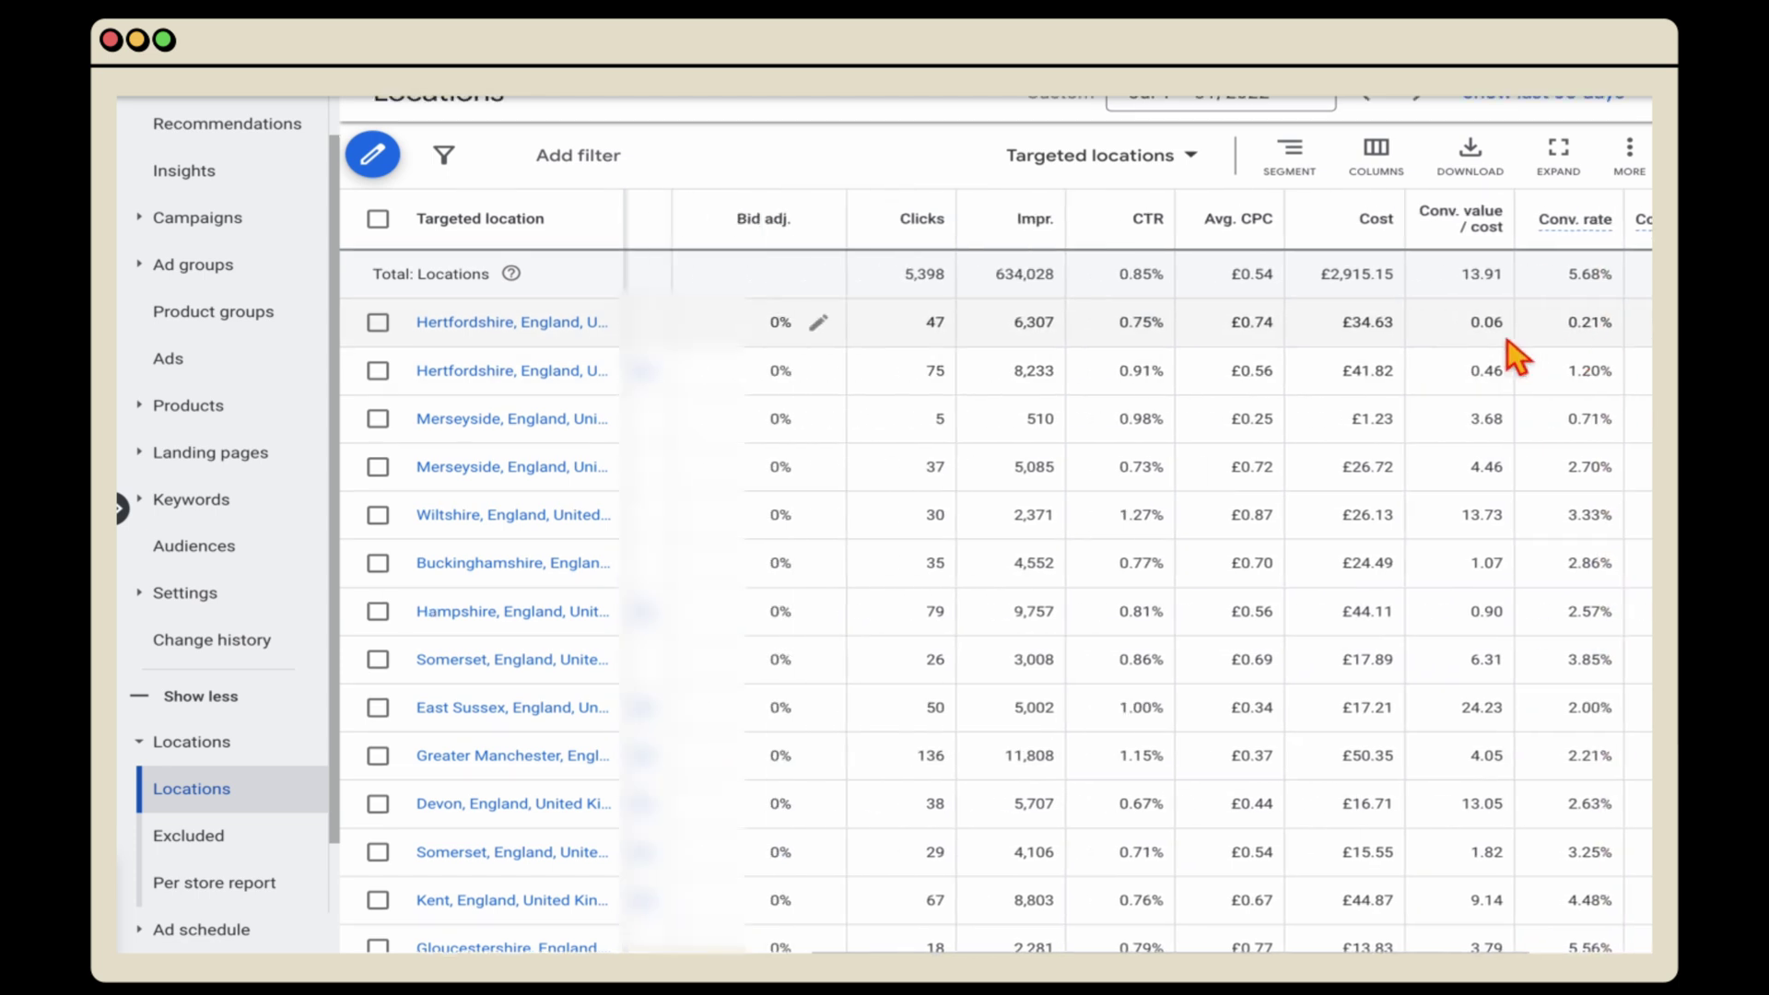
pyautogui.hscroll(-2, 1508, 341)
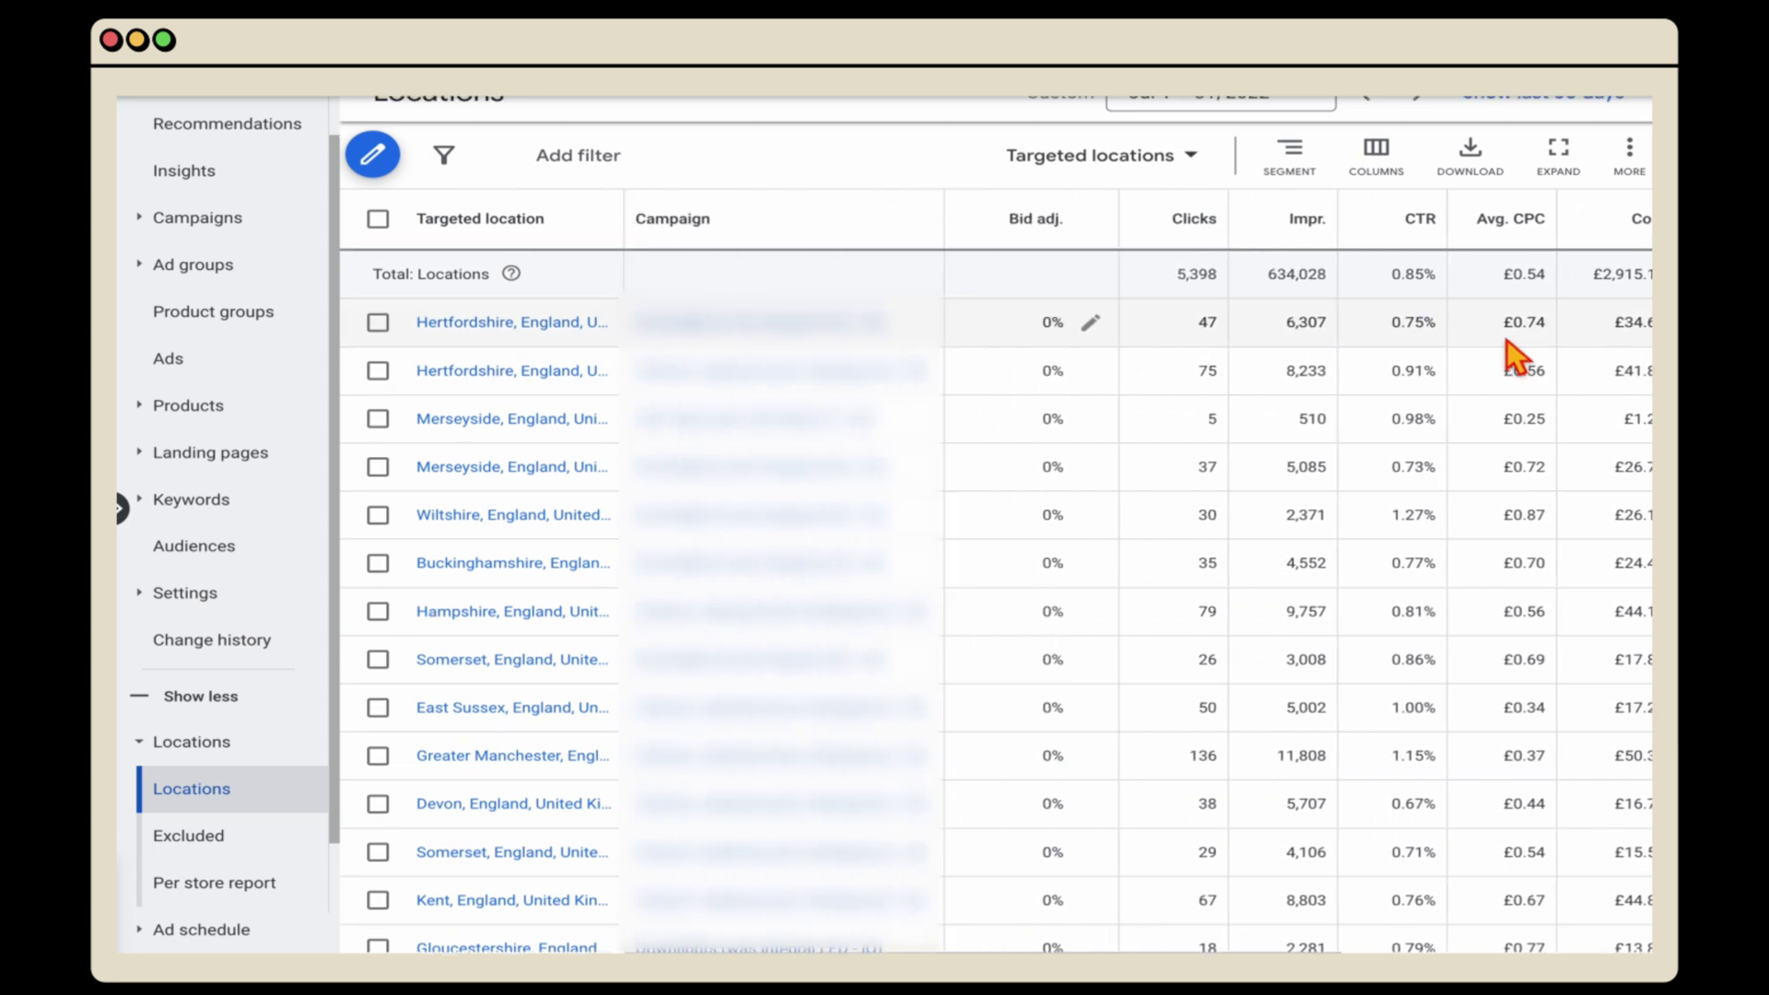
# Open the Devices report and compare bid adjustments, cost and conversion performance for mobile phones, computers and tablets
pyautogui.click(158, 751)
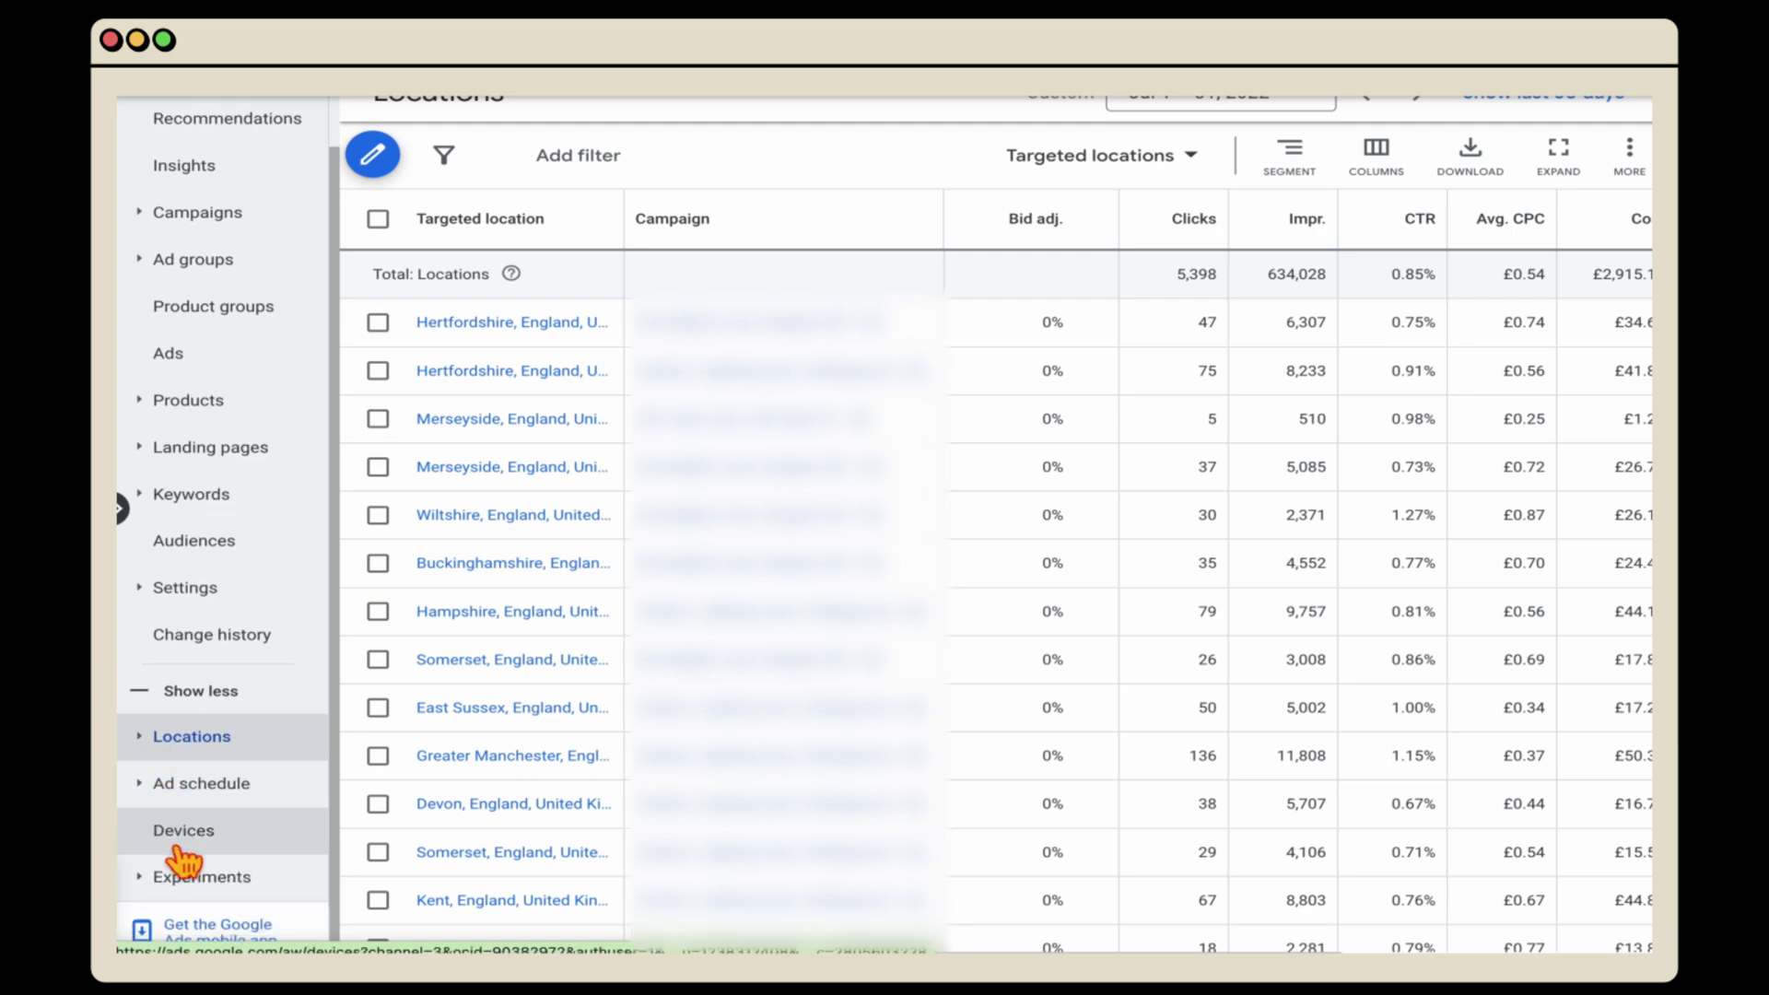
pyautogui.click(205, 841)
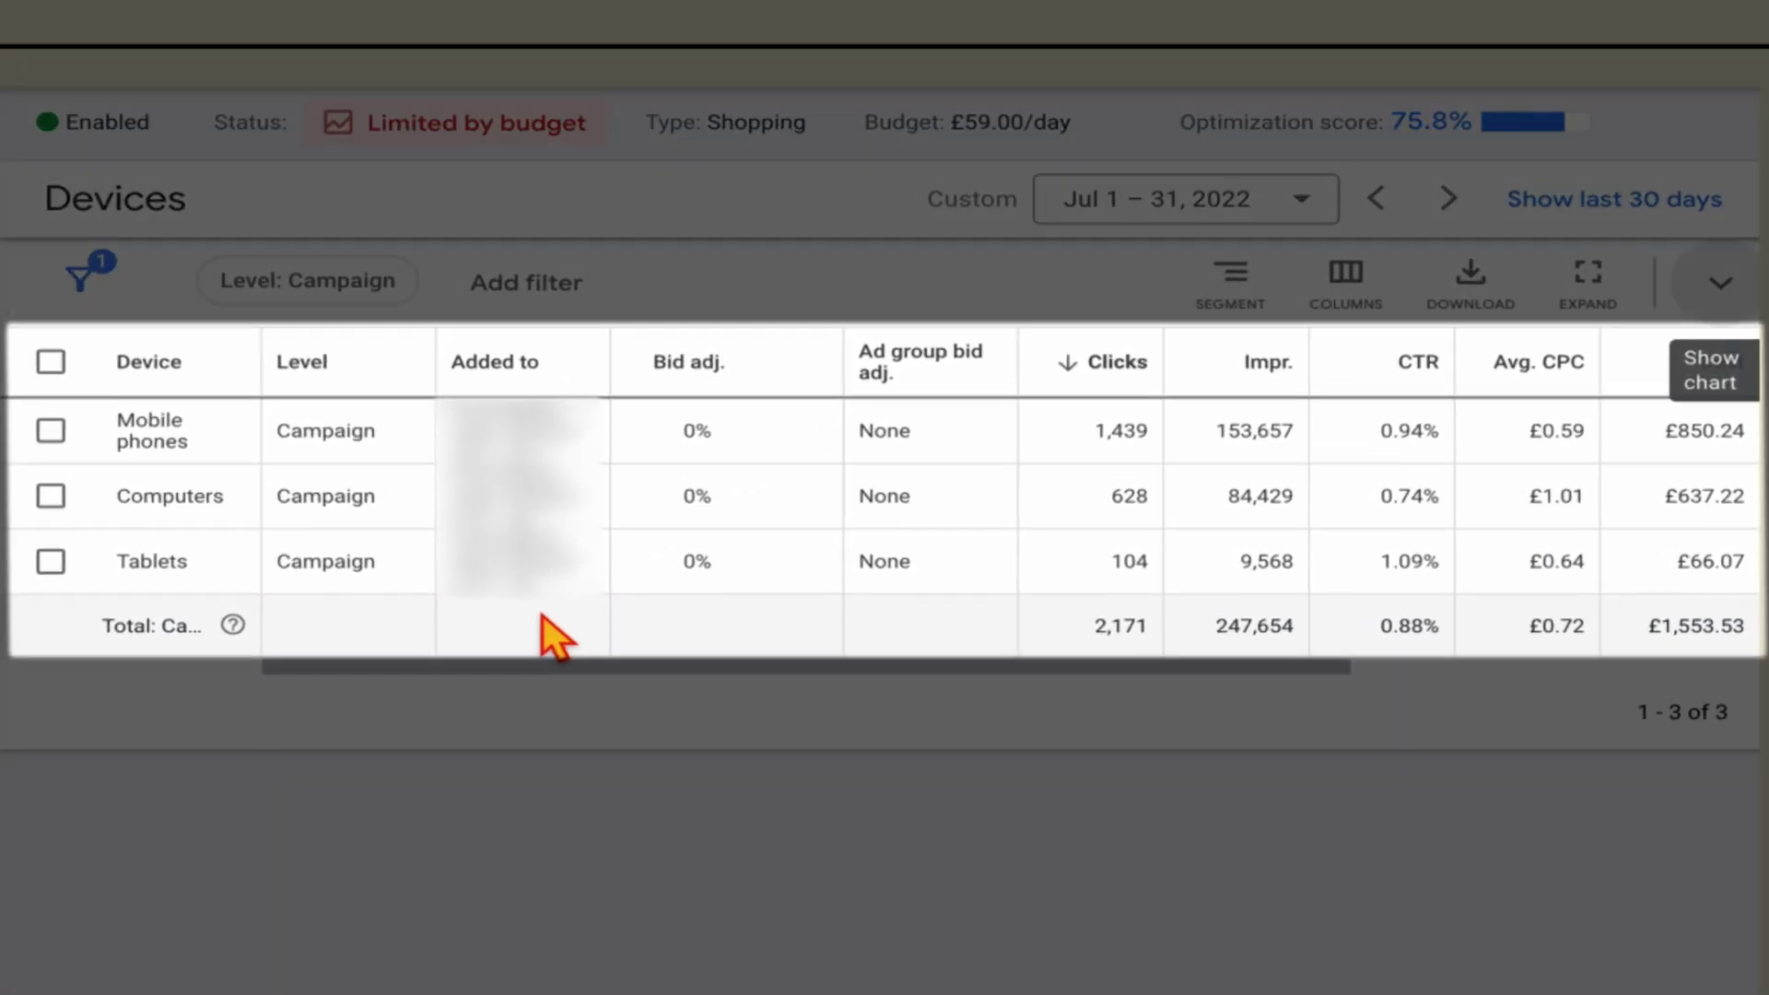
pyautogui.hscroll(5, 632, 584)
pyautogui.hscroll(-5, 620, 584)
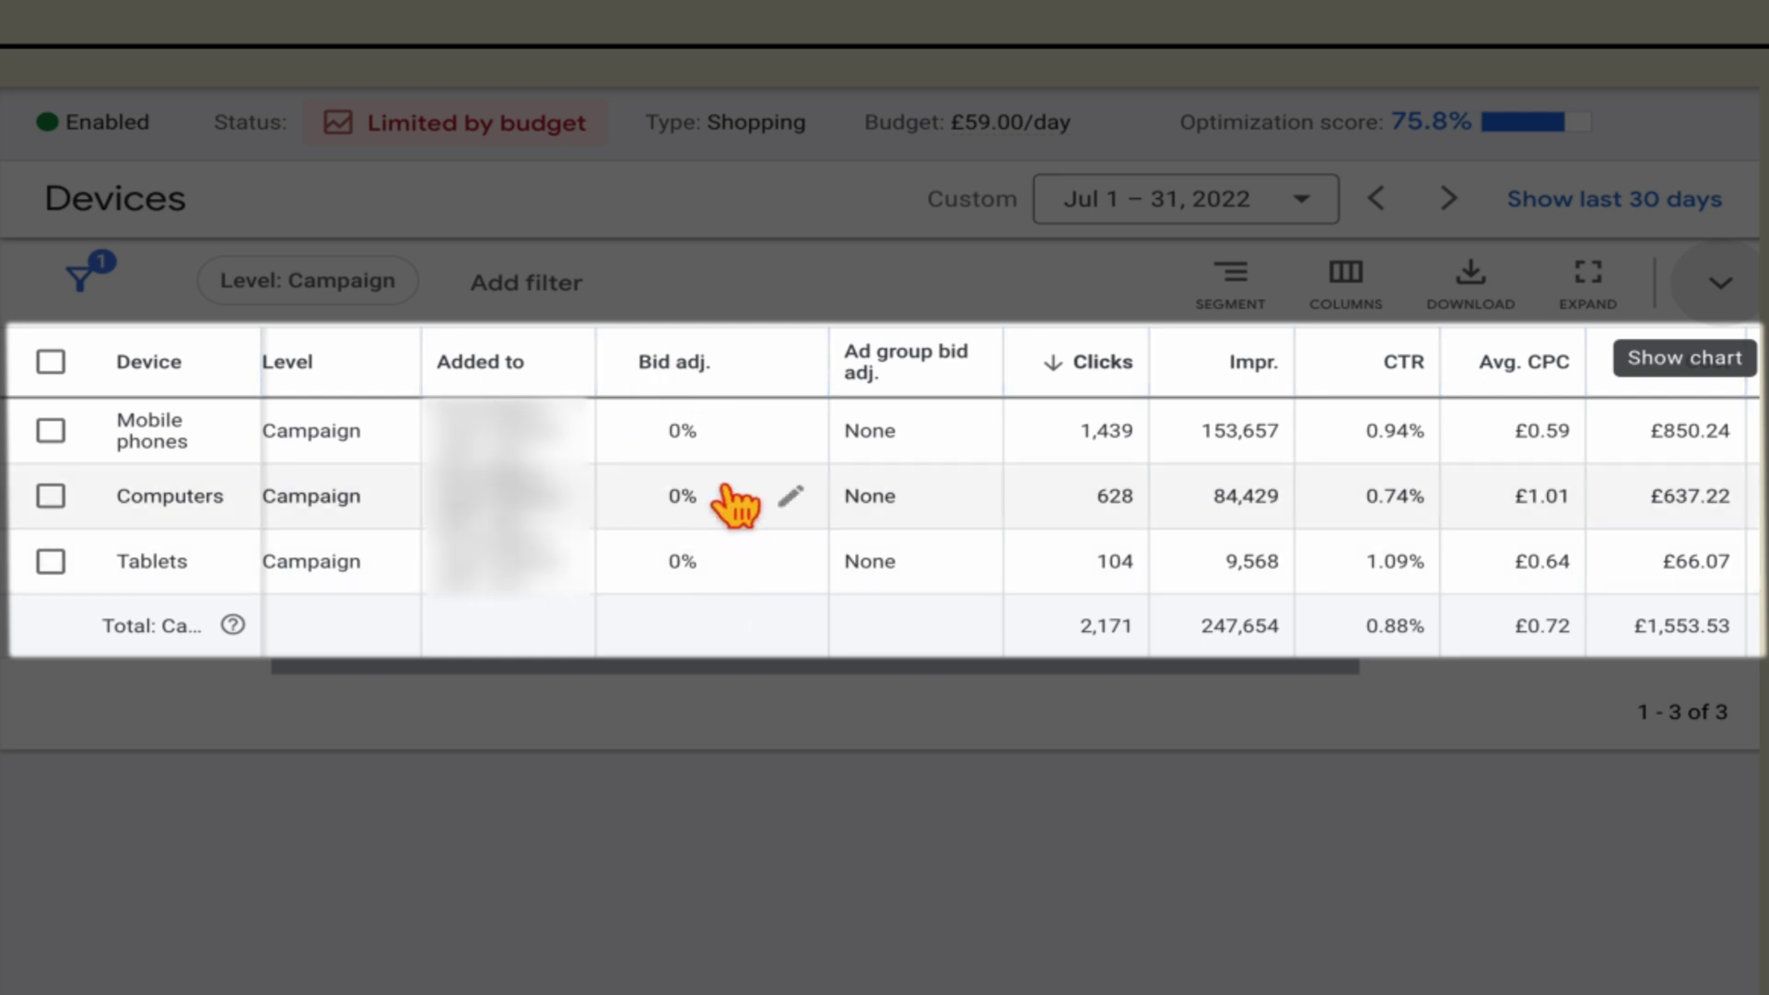
pyautogui.hscroll(5, 734, 501)
pyautogui.hscroll(-1, 723, 502)
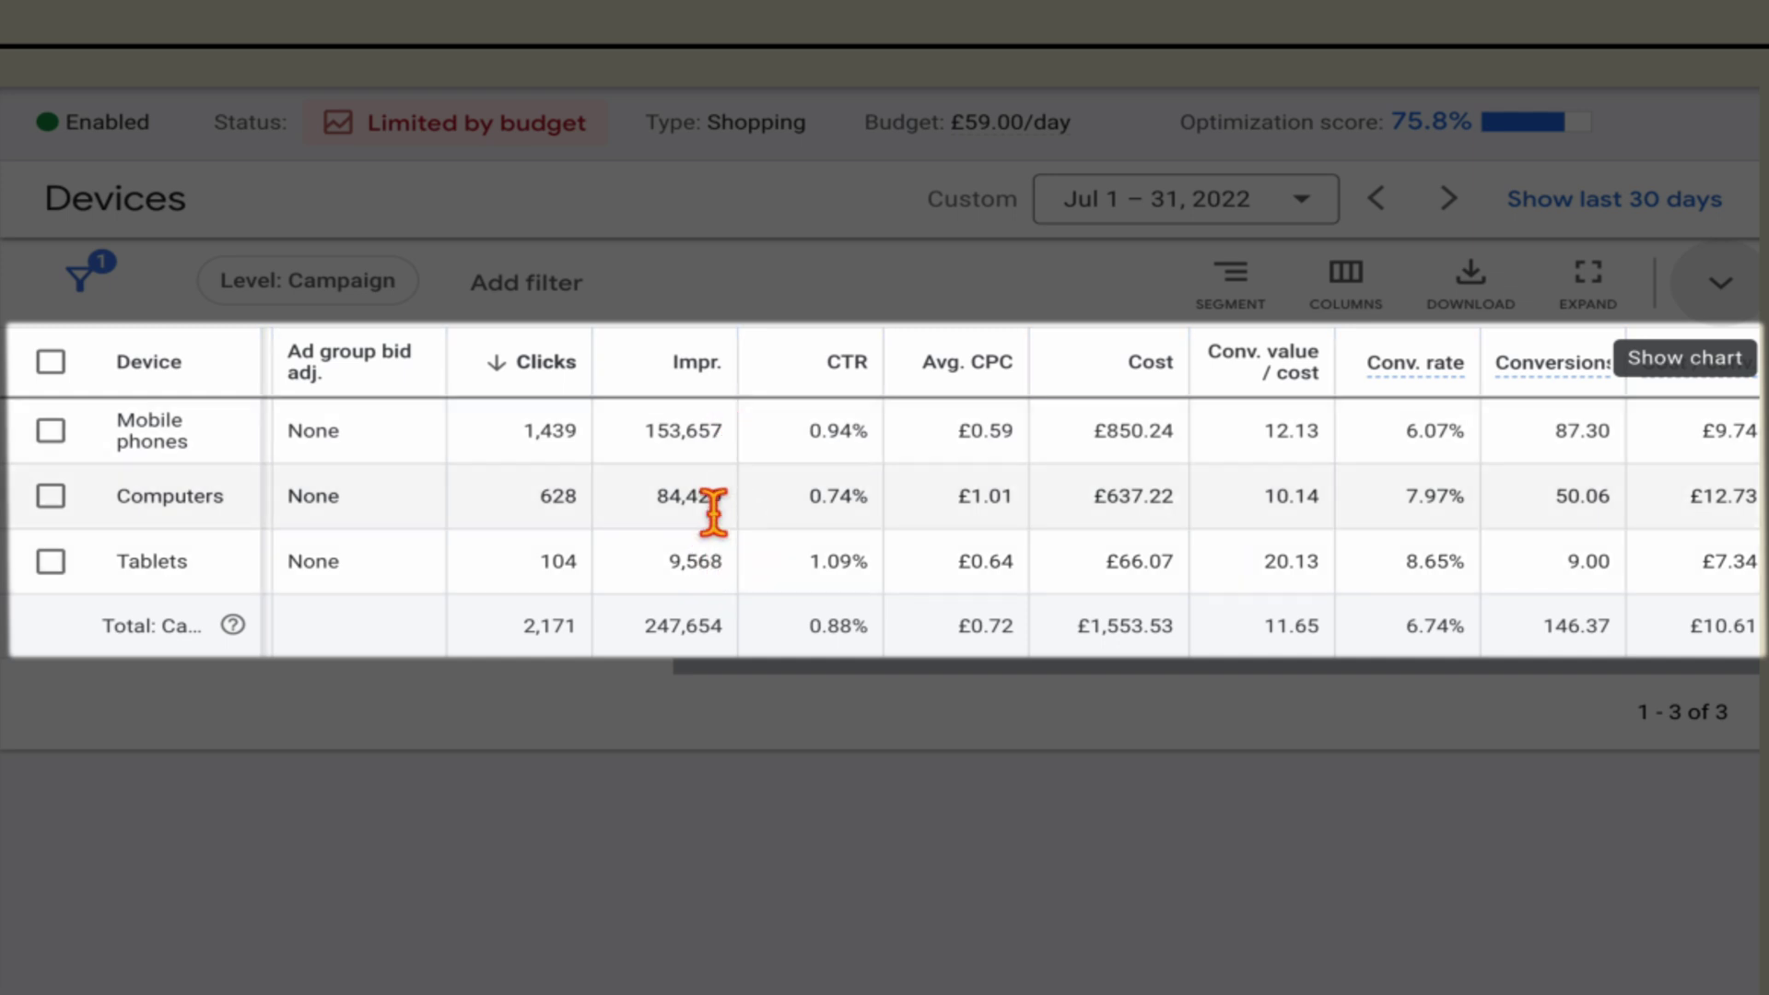
pyautogui.hscroll(-1, 705, 474)
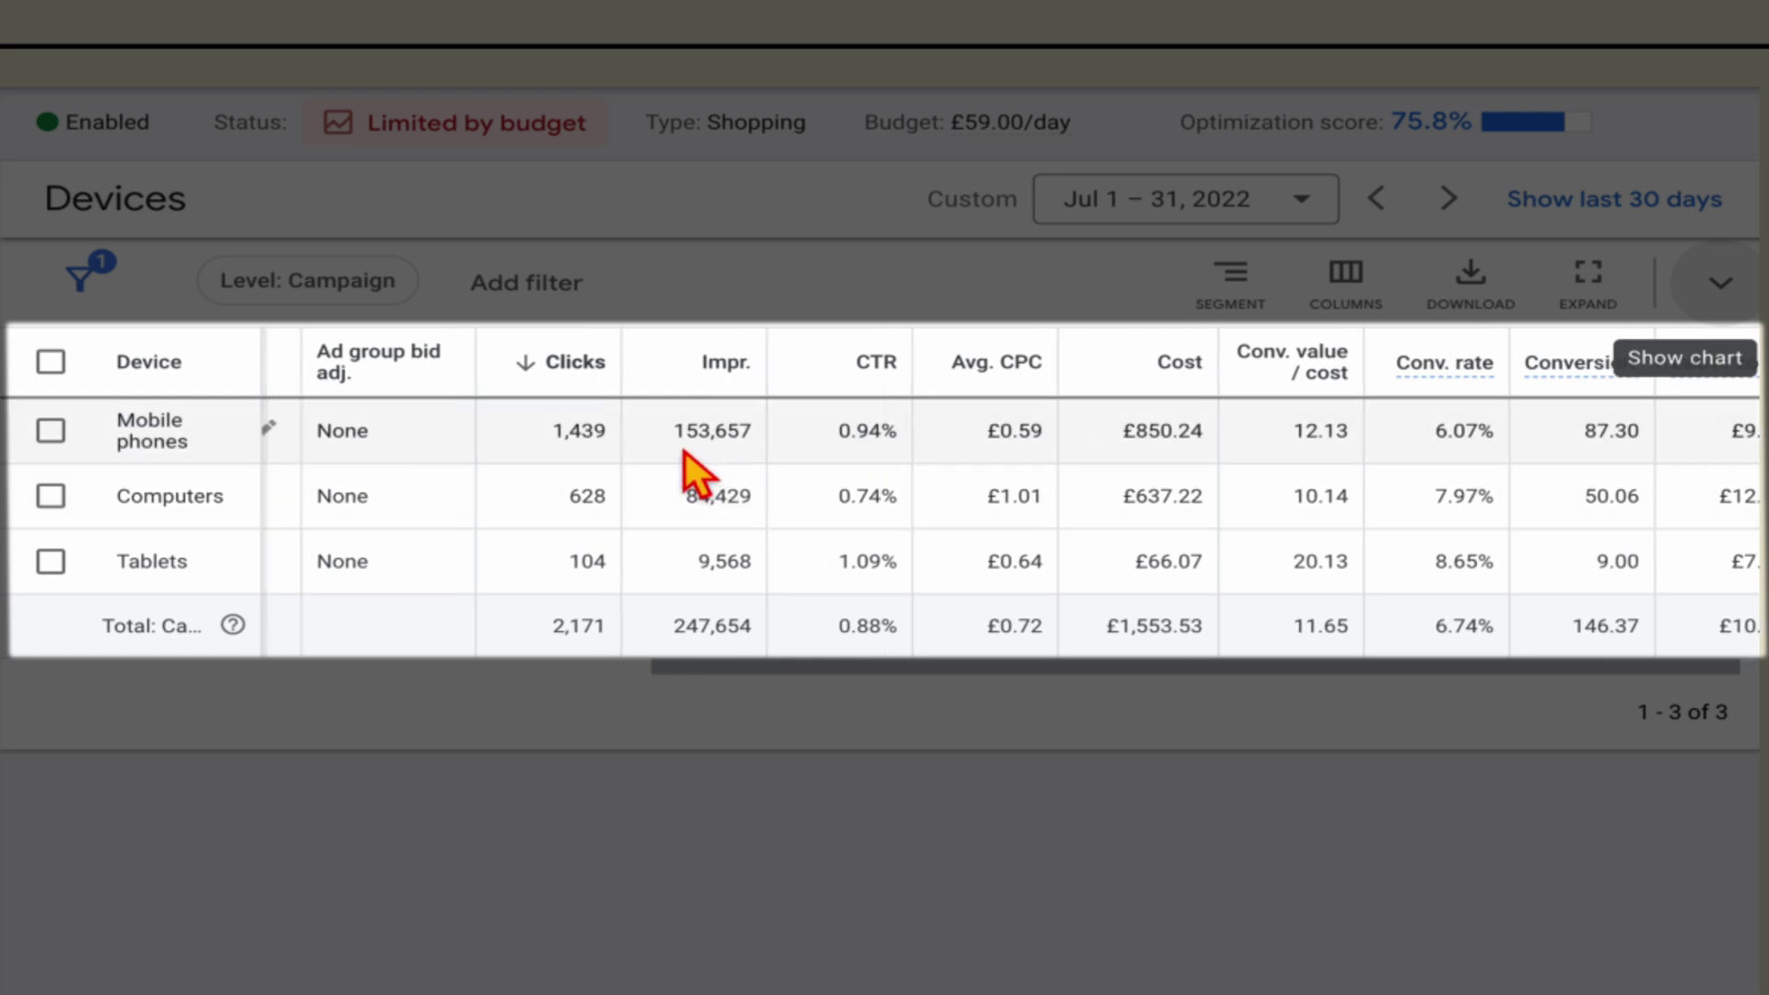
# Set the campaign's Tablets bid adjustment to a 5% increase and save it
pyautogui.hscroll(-5, 525, 593)
pyautogui.hscroll(5, 750, 612)
pyautogui.hscroll(-3, 620, 595)
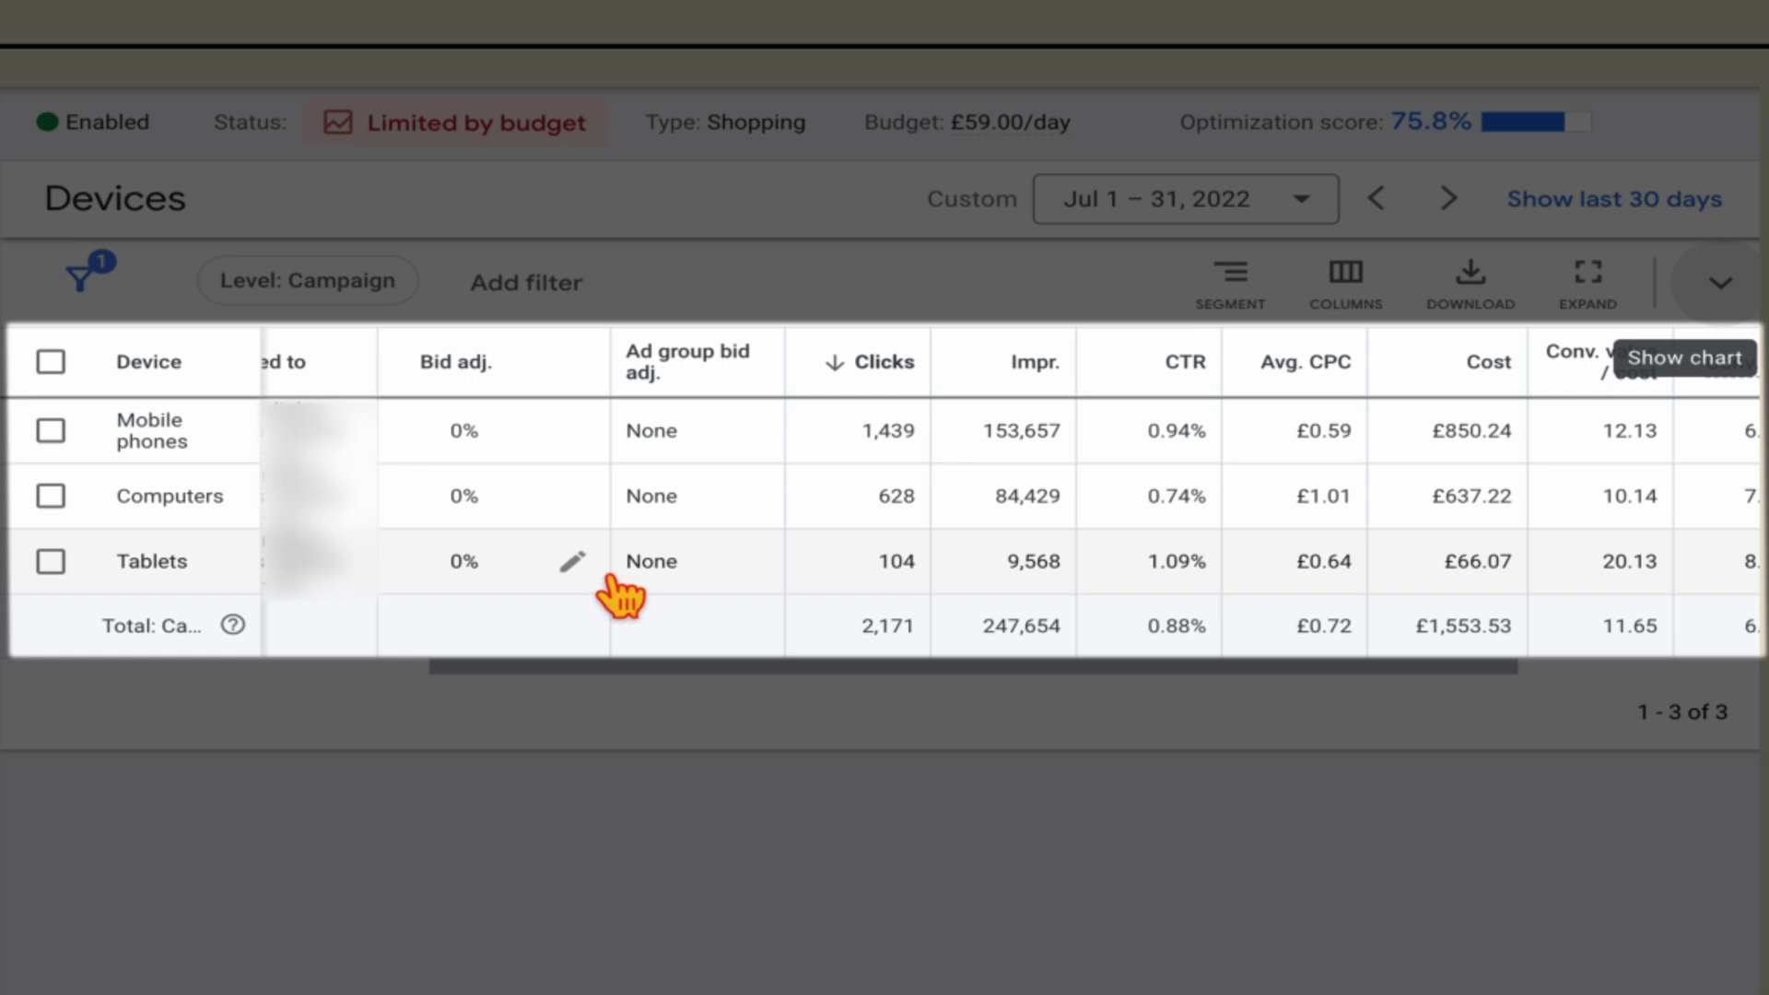
pyautogui.click(573, 561)
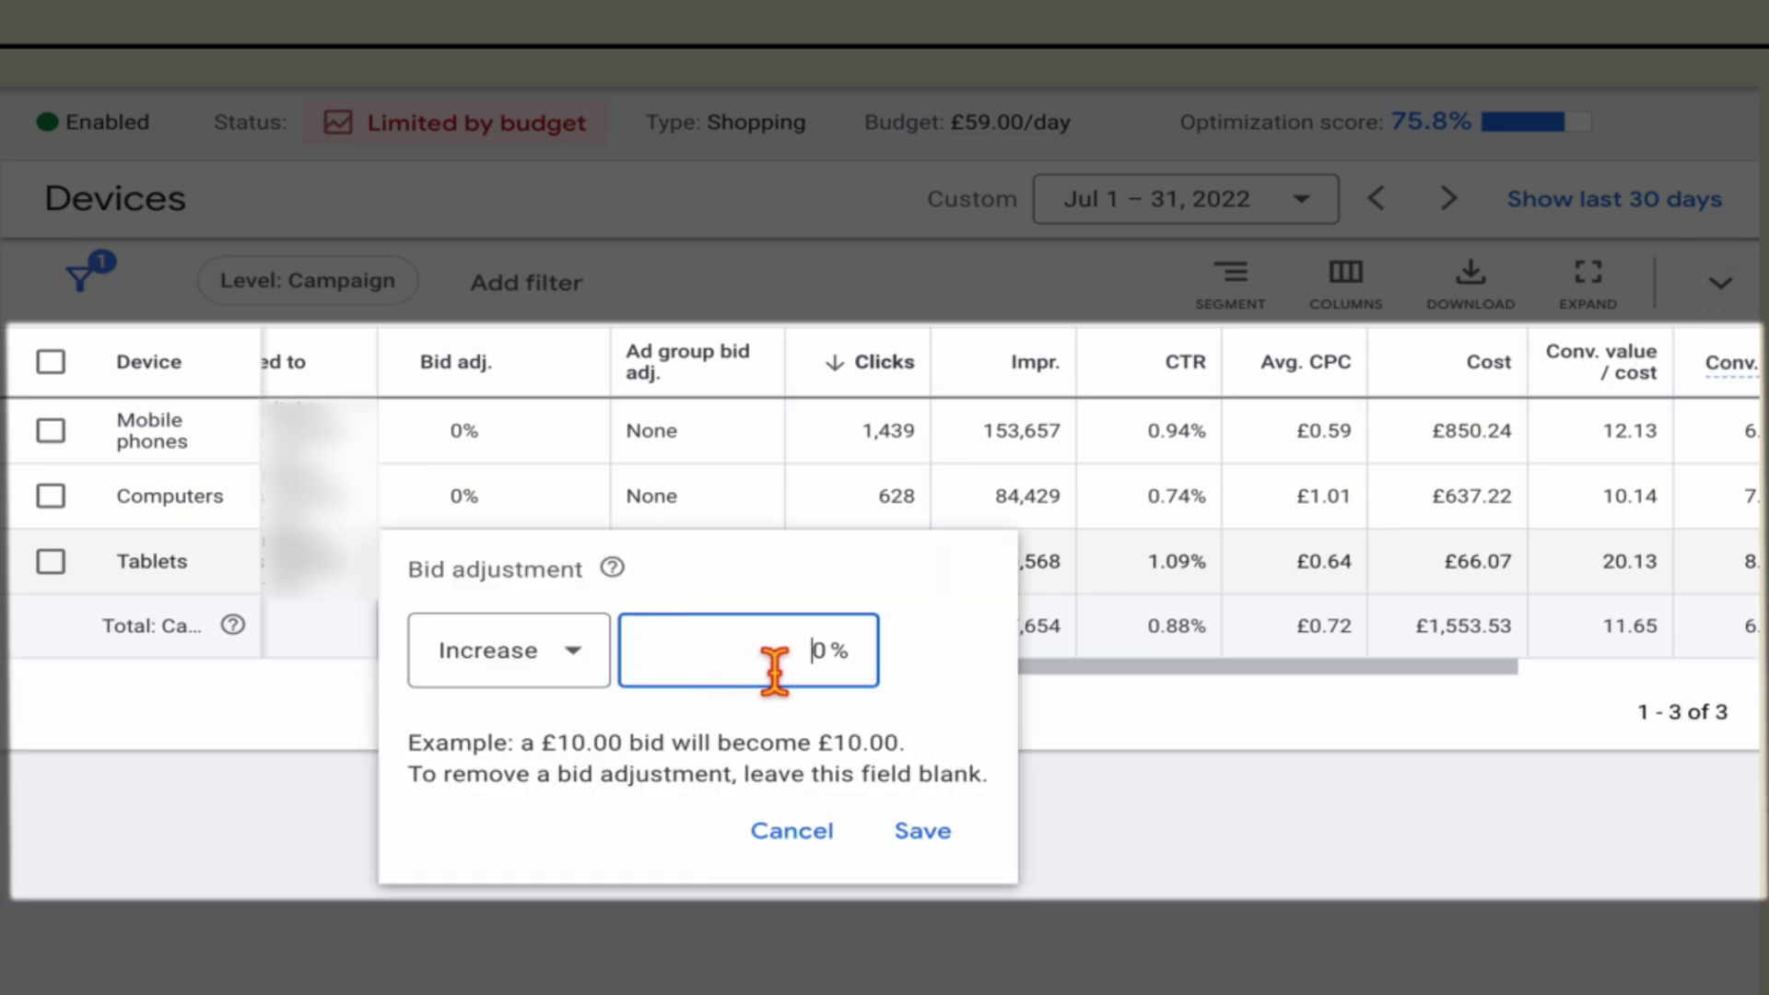
pyautogui.write('5')
pyautogui.click(926, 829)
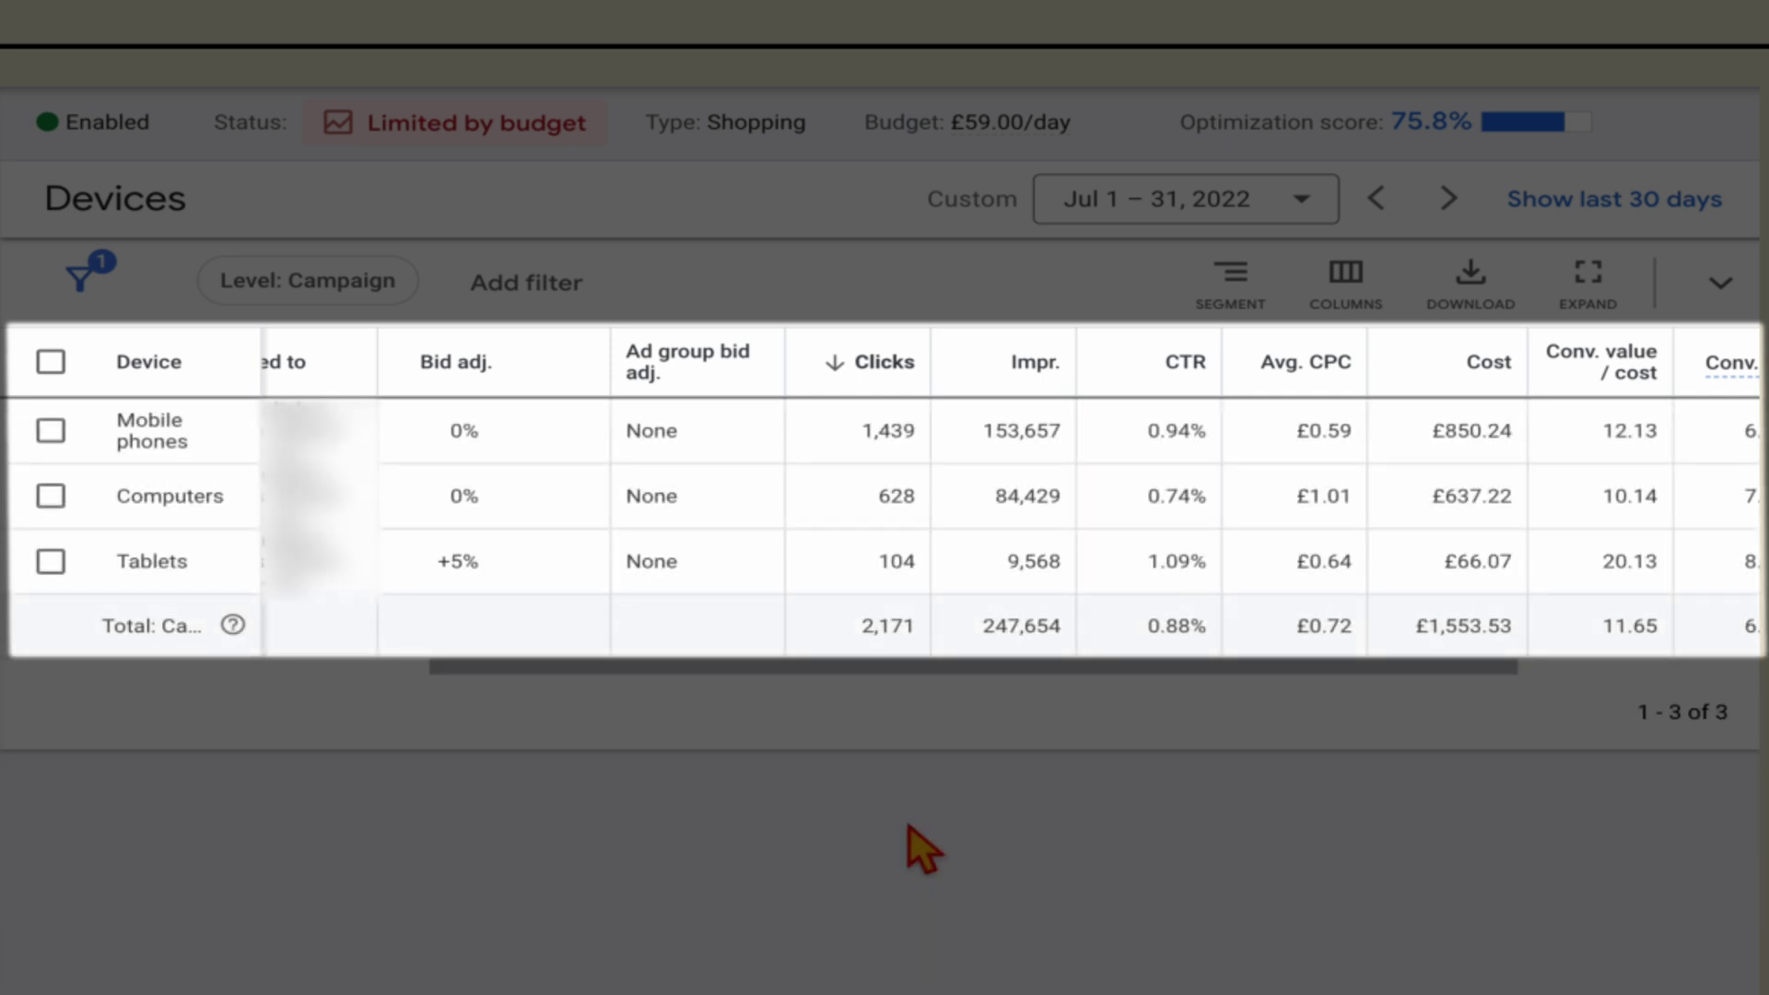
pyautogui.hscroll(2, 1291, 562)
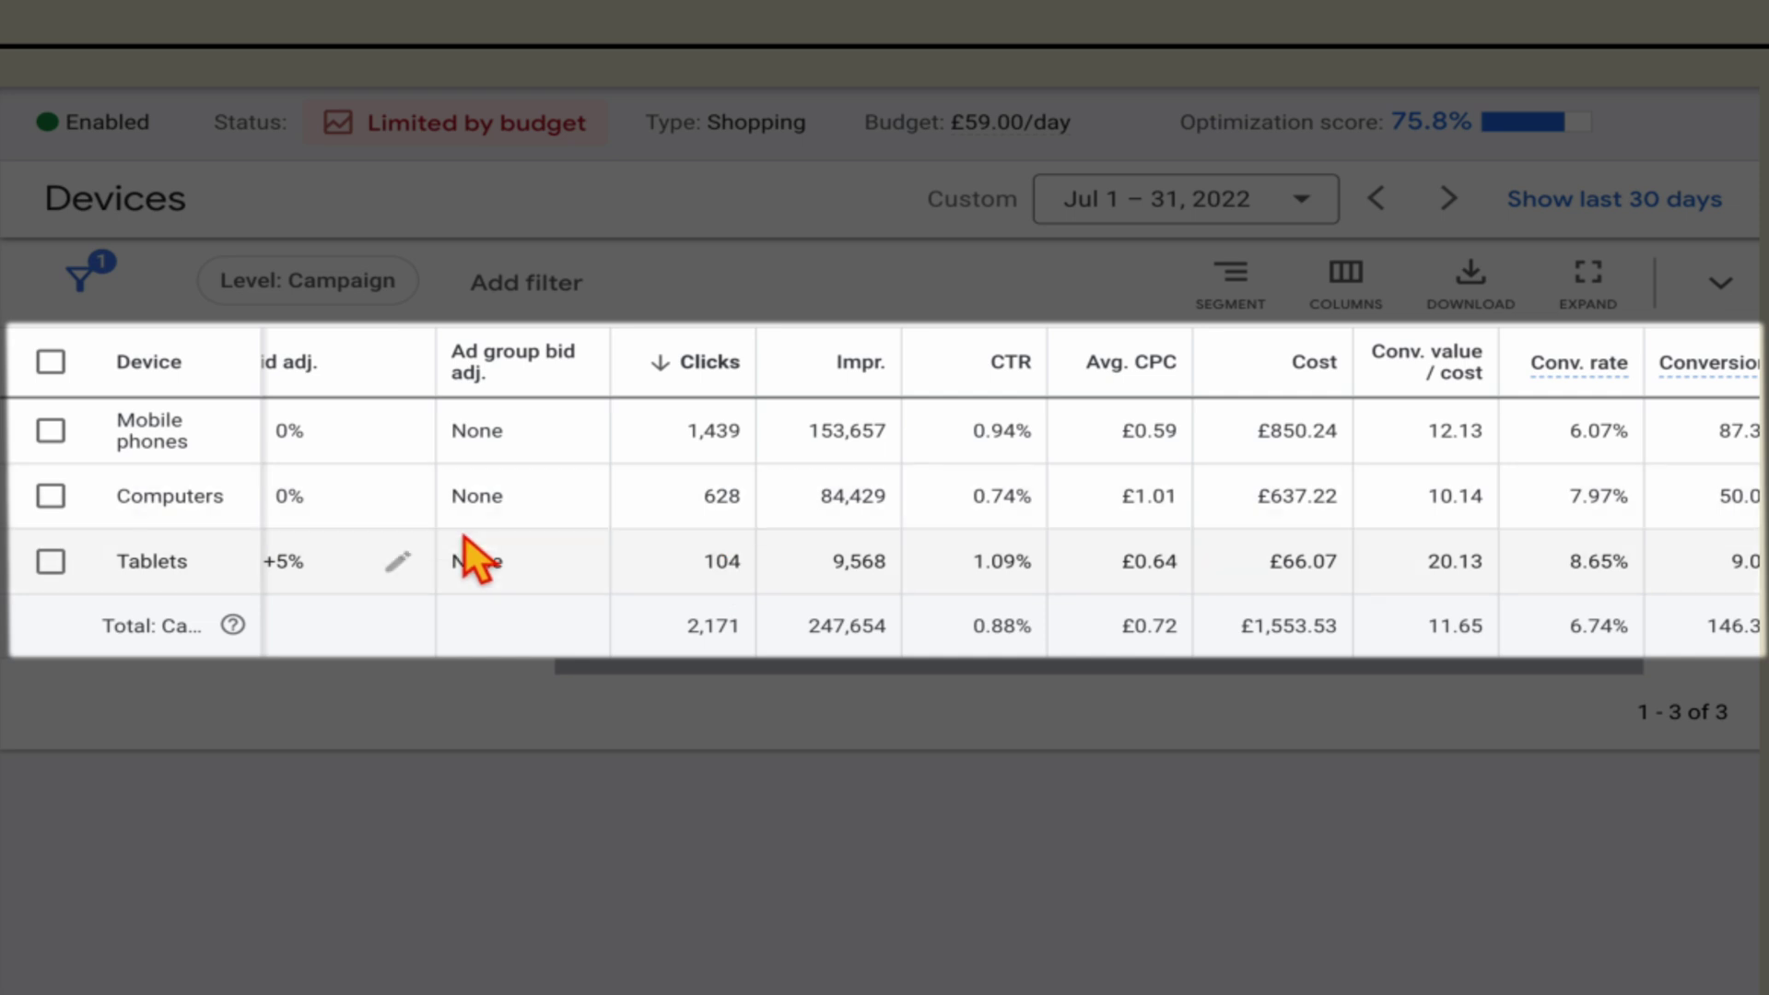